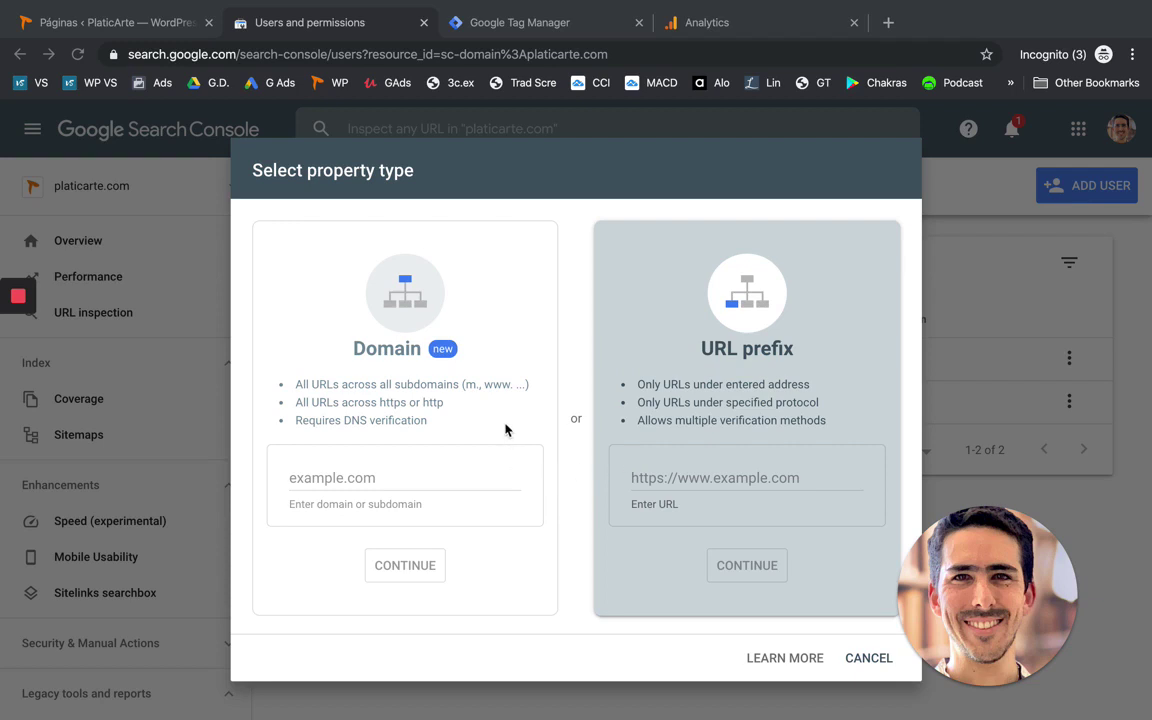
pyautogui.click(685, 481)
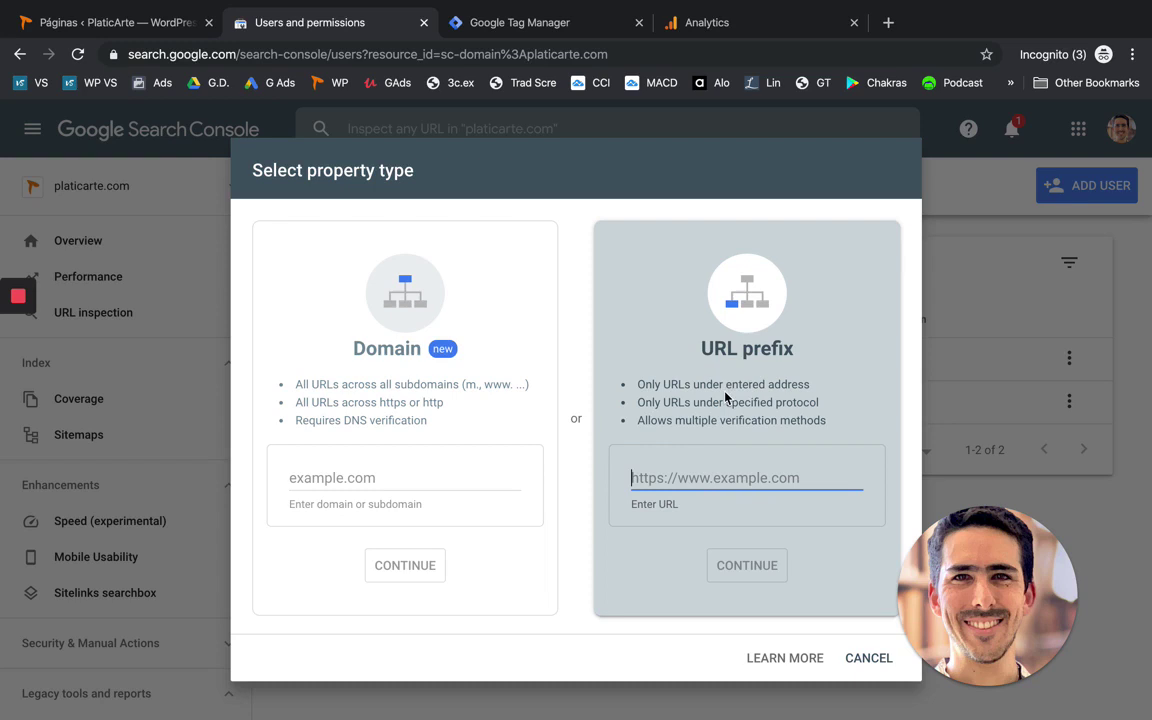
pyautogui.write('https://www.yourwebsite.com')
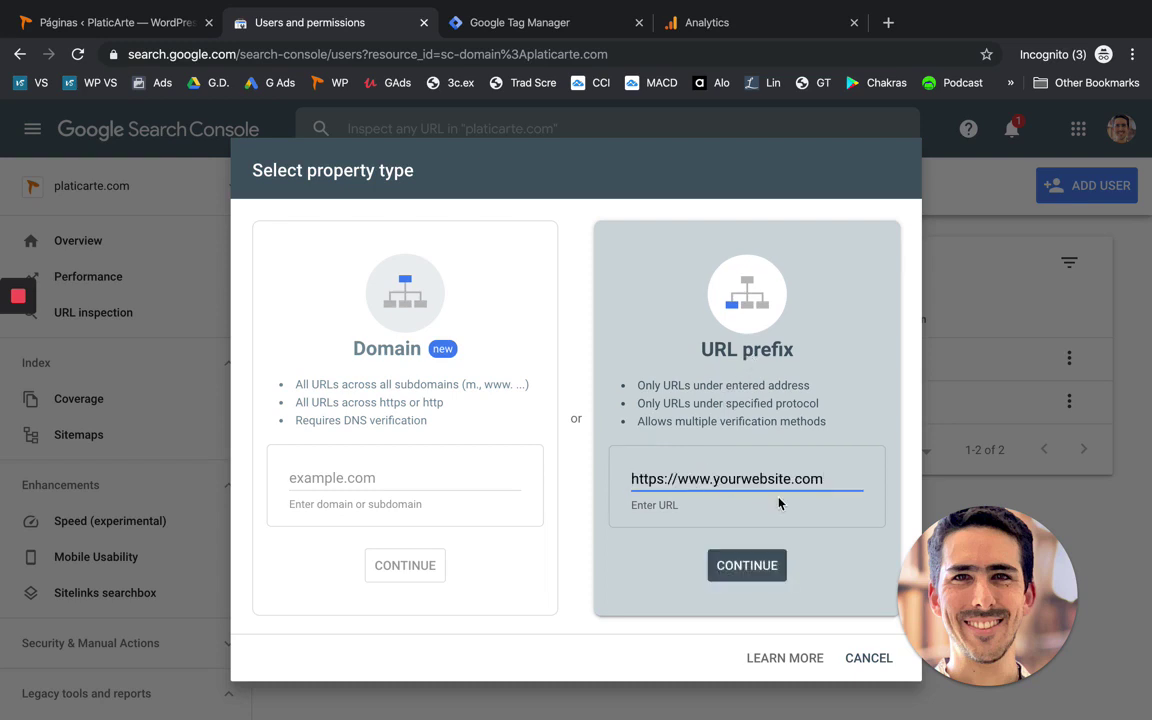
pyautogui.click(746, 568)
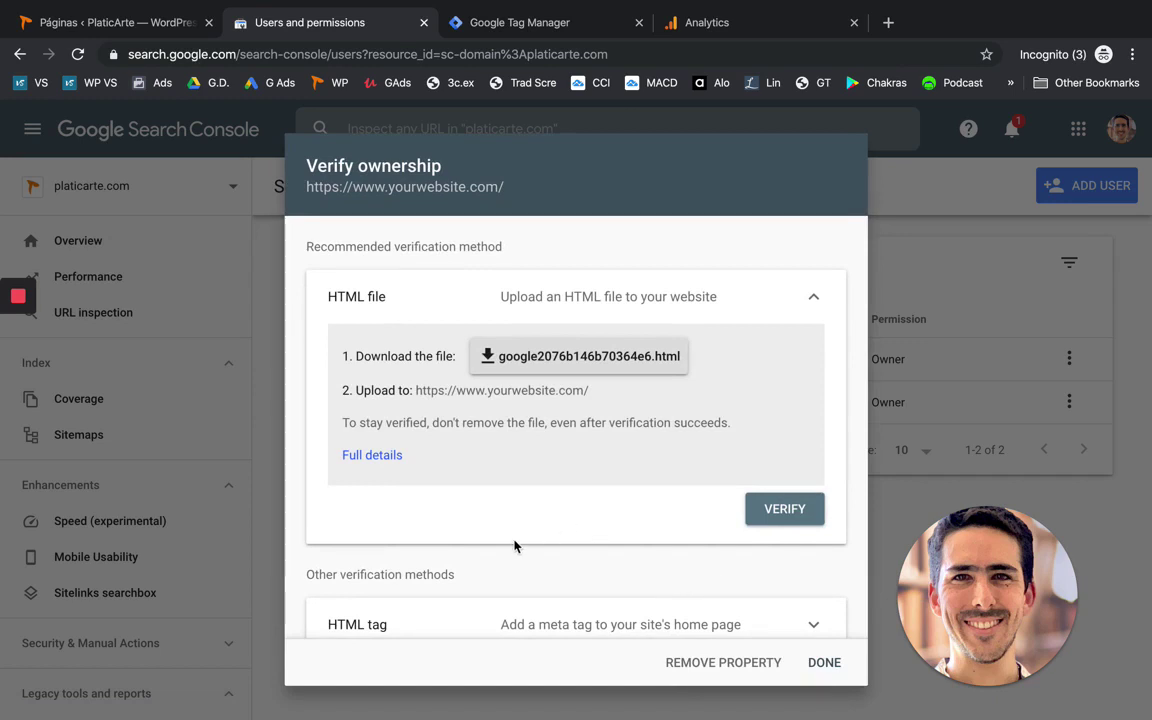
# Step: Expand the HTML tag verification method and copy the google-site-verification meta tag
pyautogui.scroll(-1, 513, 546)
pyautogui.scroll(1, 513, 546)
pyautogui.scroll(-2, 642, 436)
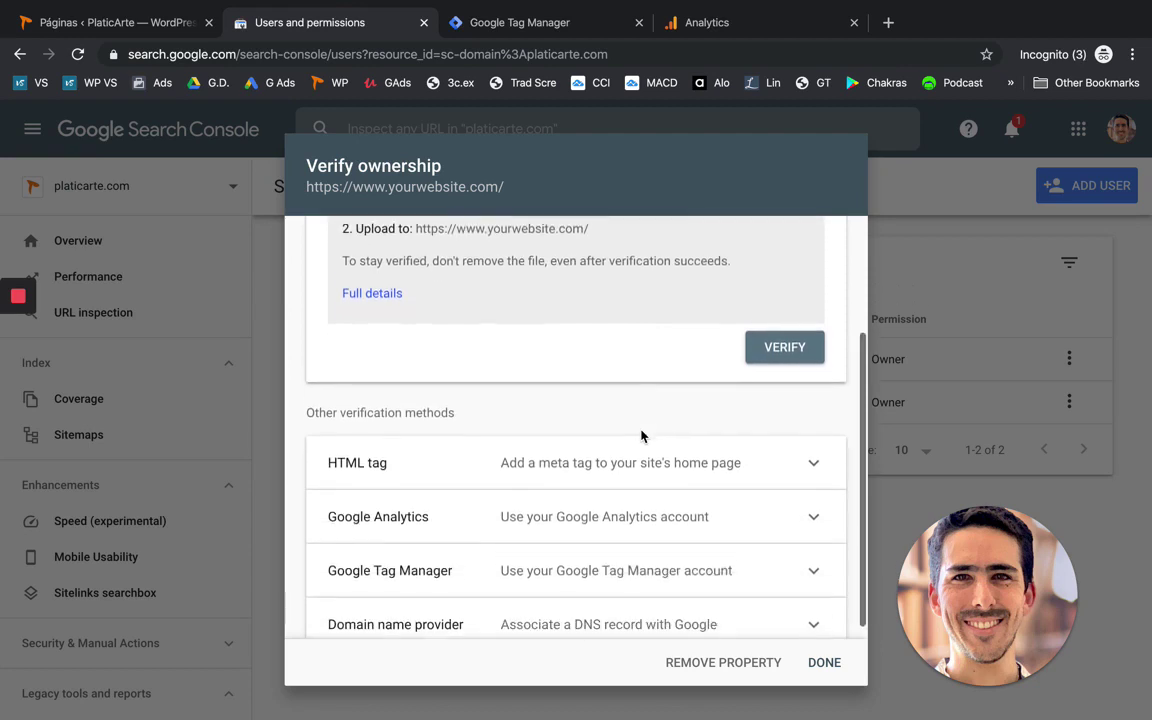
pyautogui.scroll(-1, 642, 436)
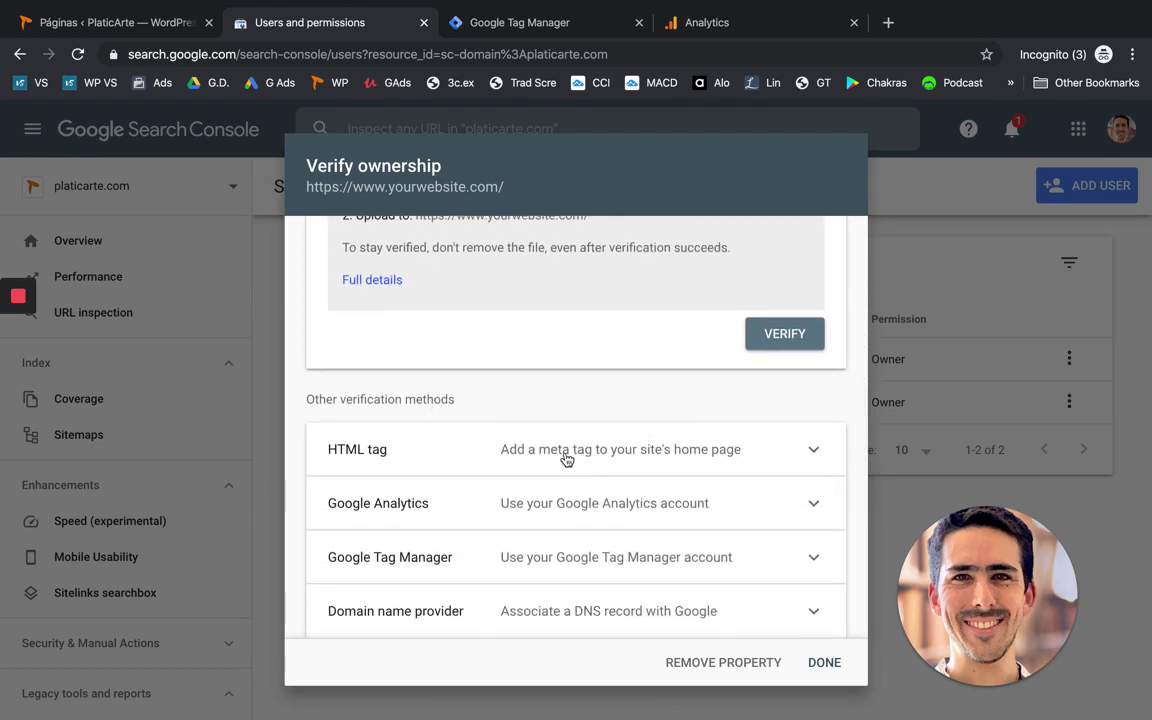
pyautogui.click(815, 452)
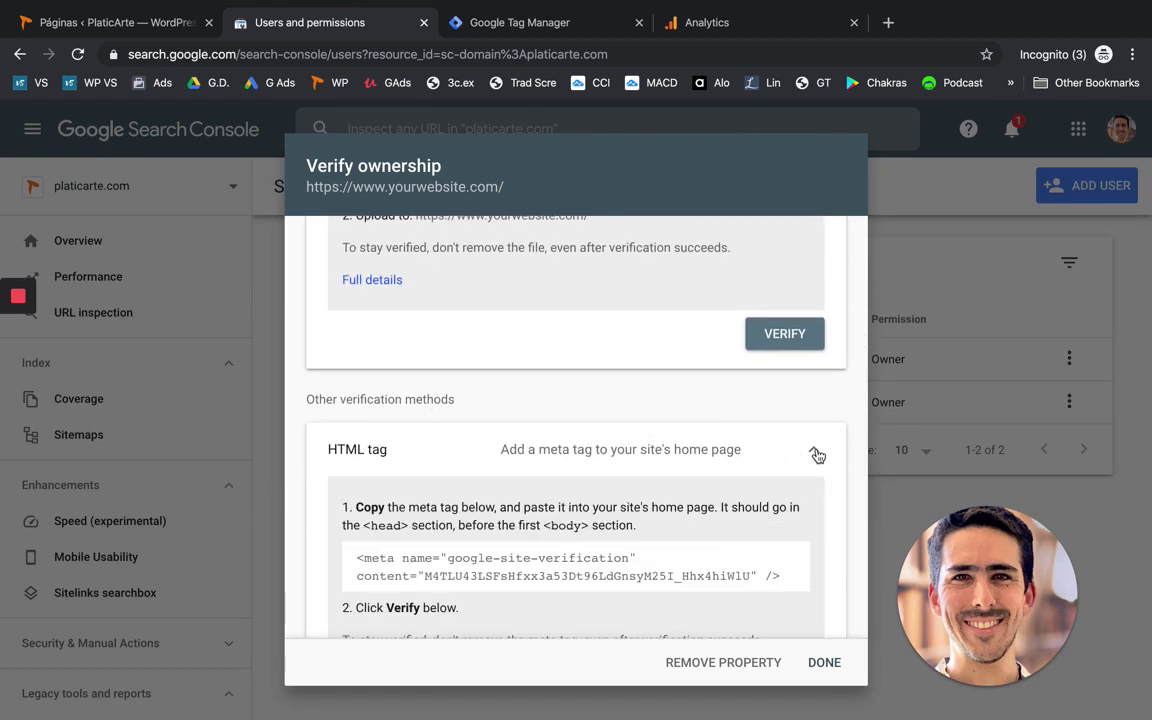
pyautogui.scroll(-2, 658, 497)
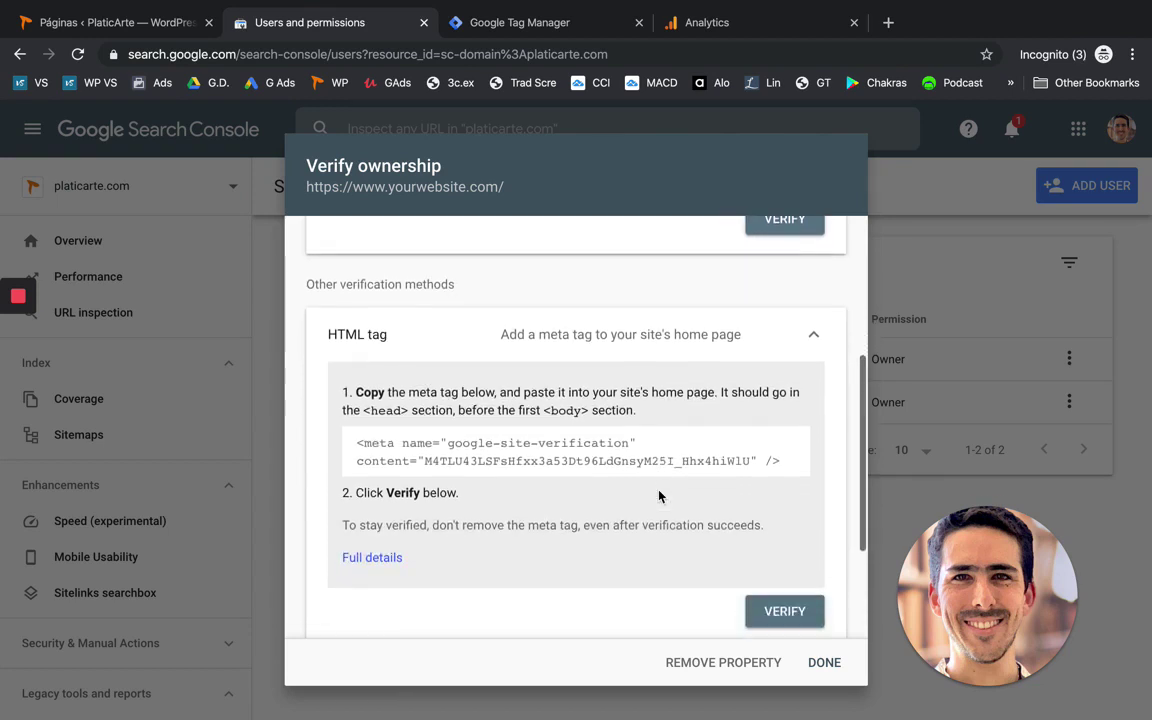
pyautogui.moveTo(357, 445); pyautogui.dragTo(812, 479)
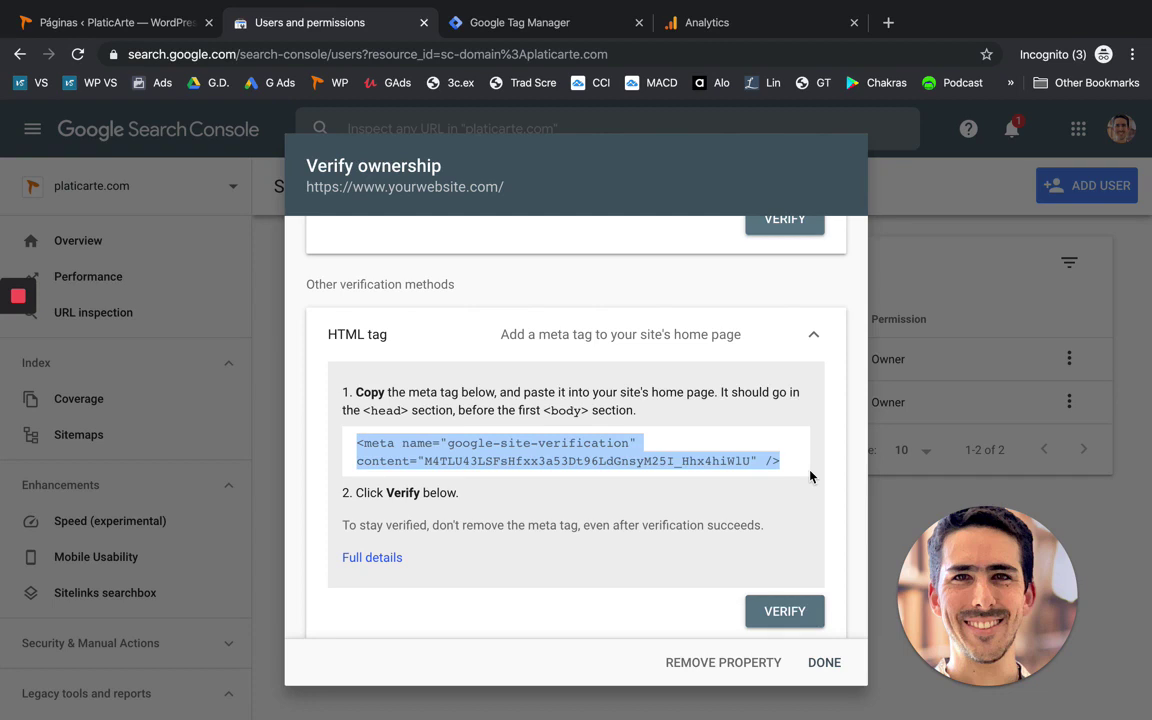
pyautogui.click(382, 407)
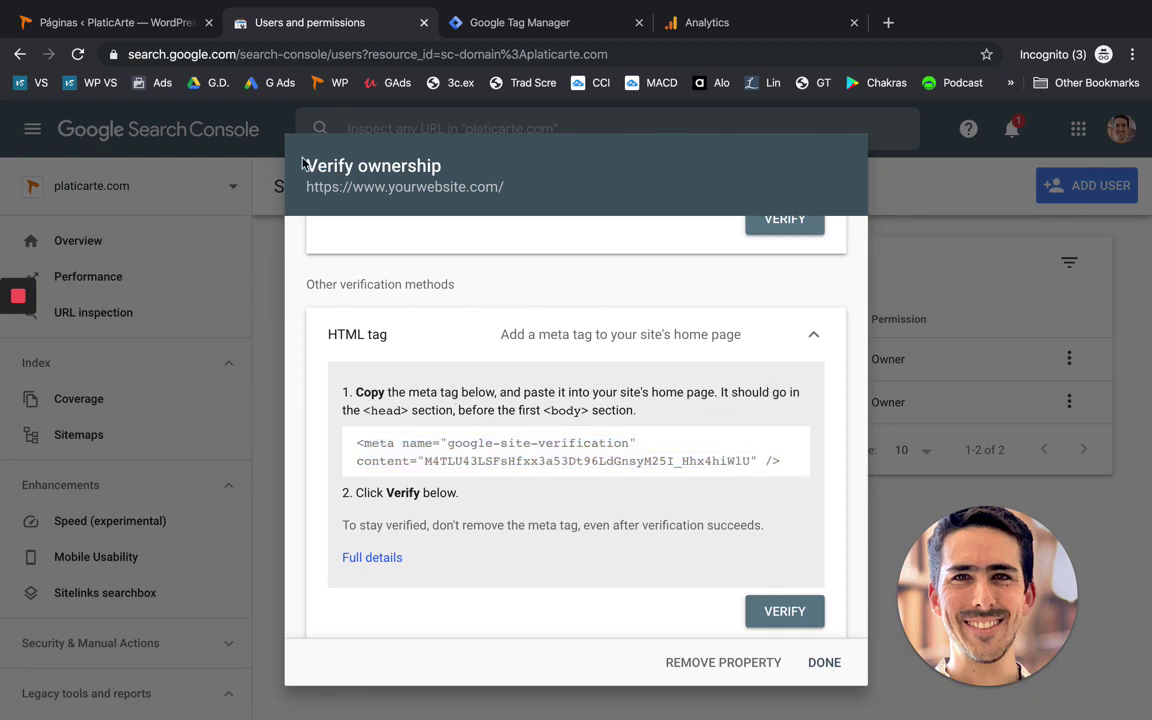
# Step: Search WordPress plugins for 'insert headers', then install and activate Insert Headers and Footers
pyautogui.click(117, 24)
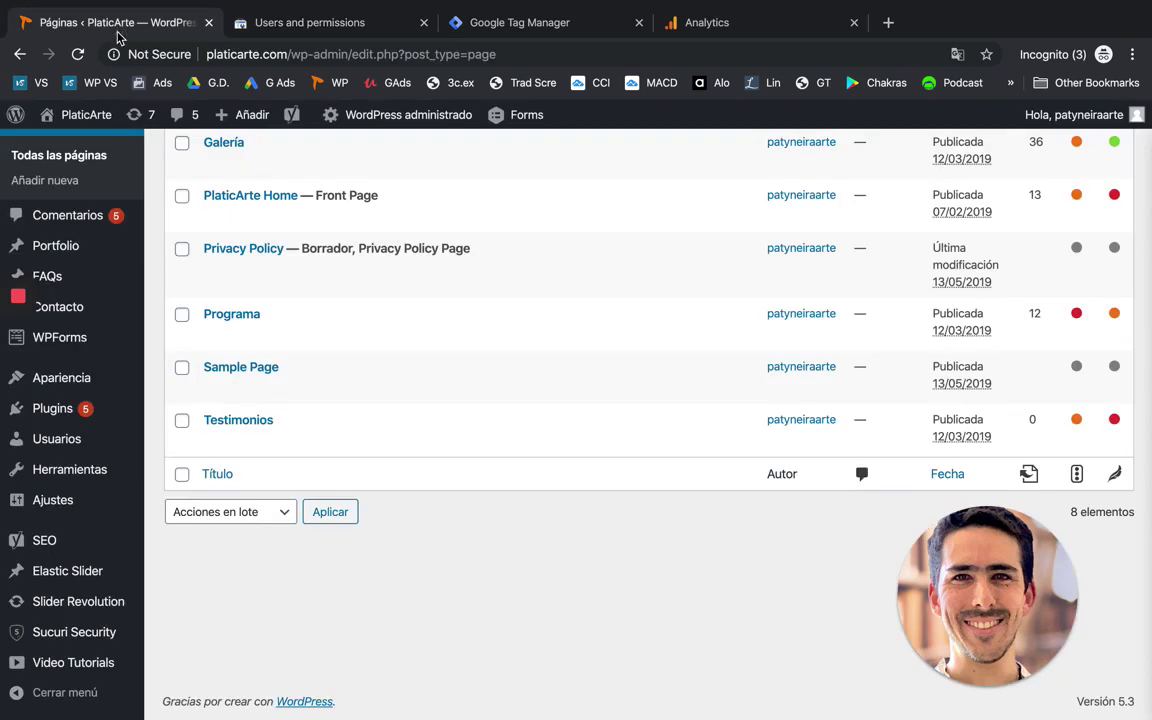
pyautogui.moveTo(72, 418)
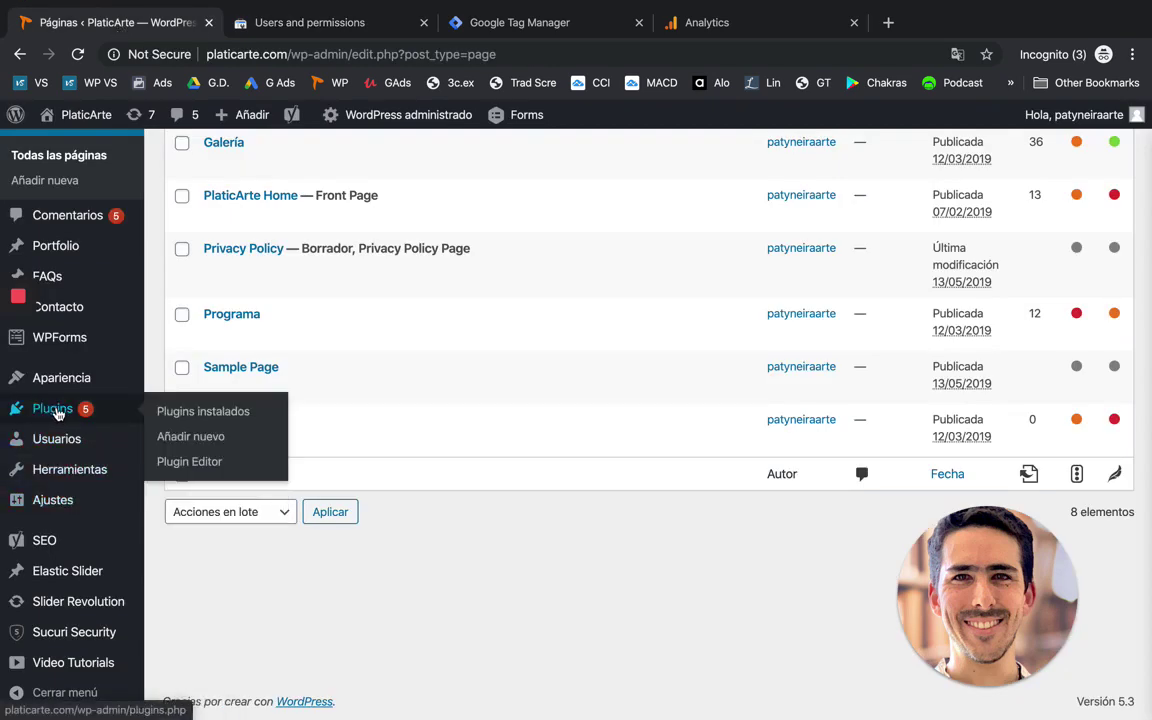
pyautogui.click(182, 447)
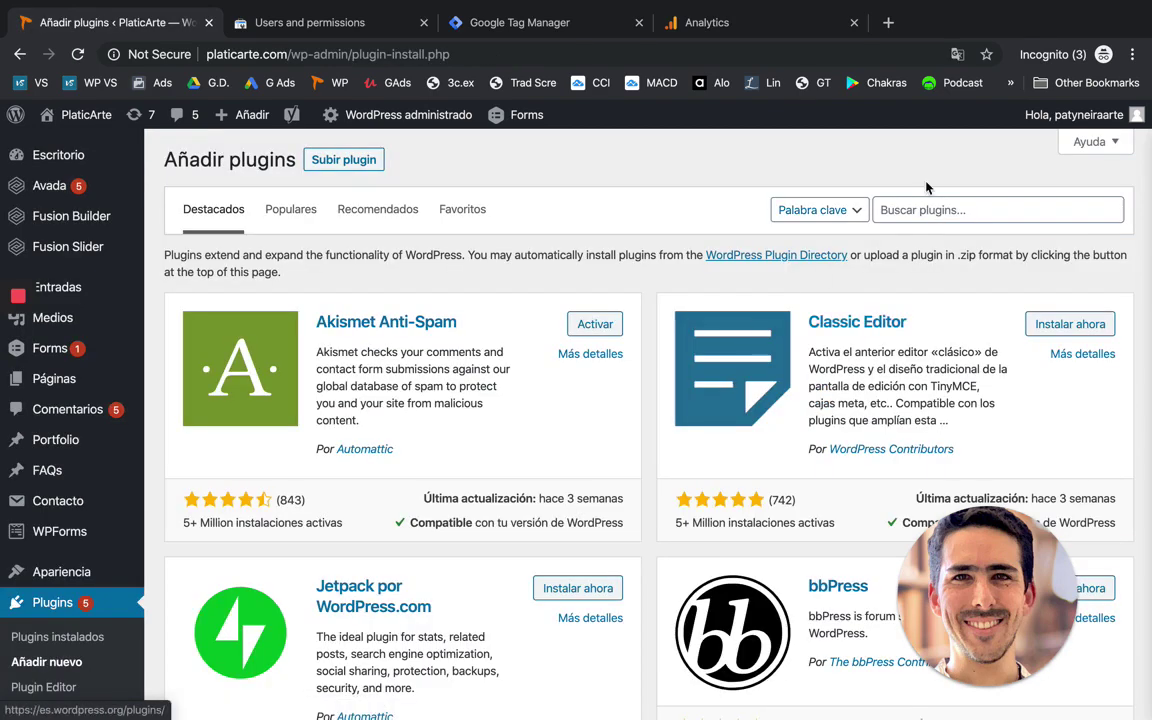
pyautogui.click(926, 210)
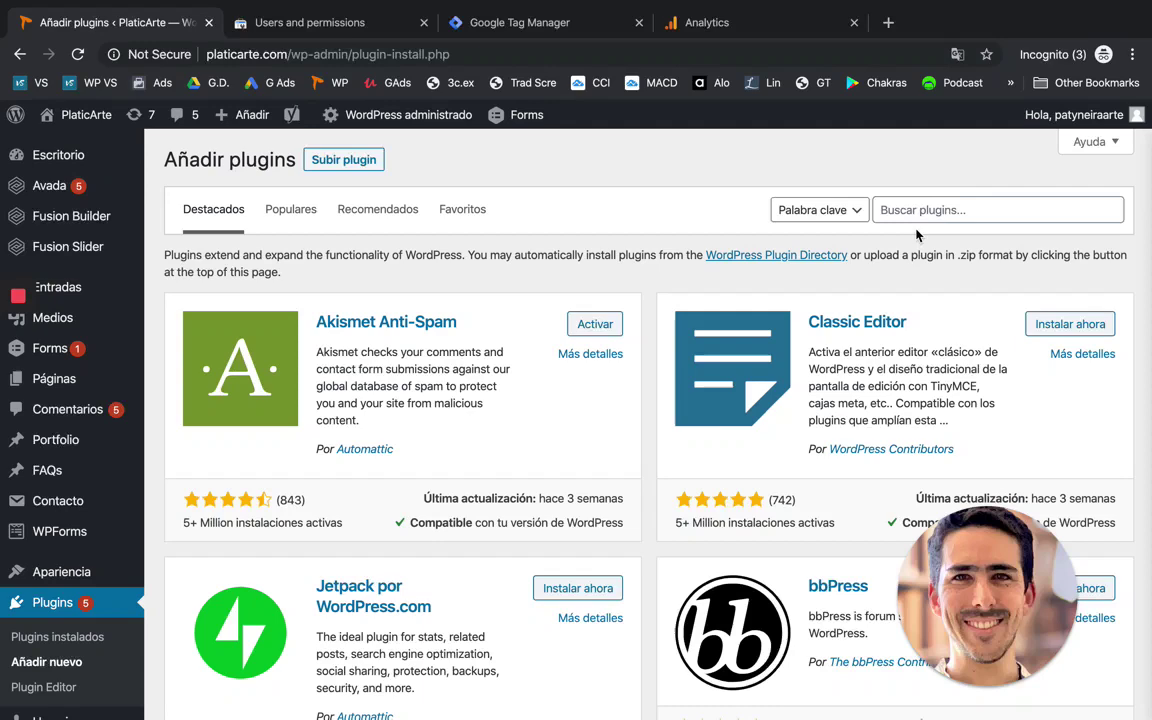
pyautogui.write('insert headers')
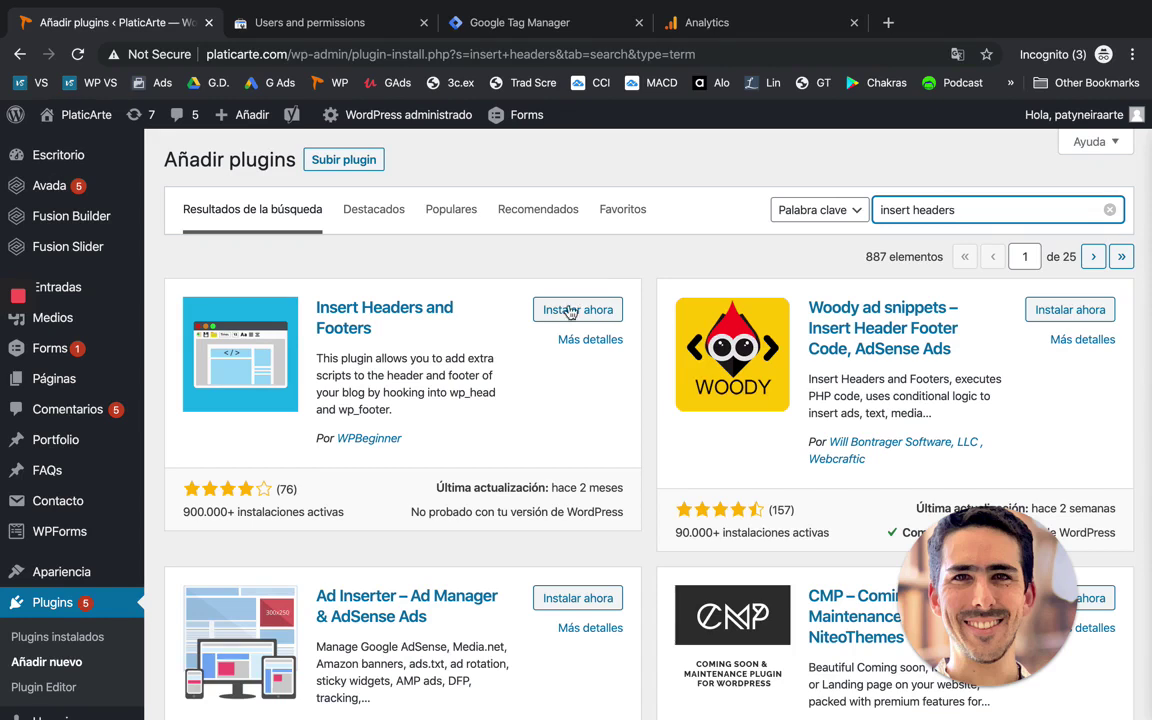
pyautogui.click(588, 312)
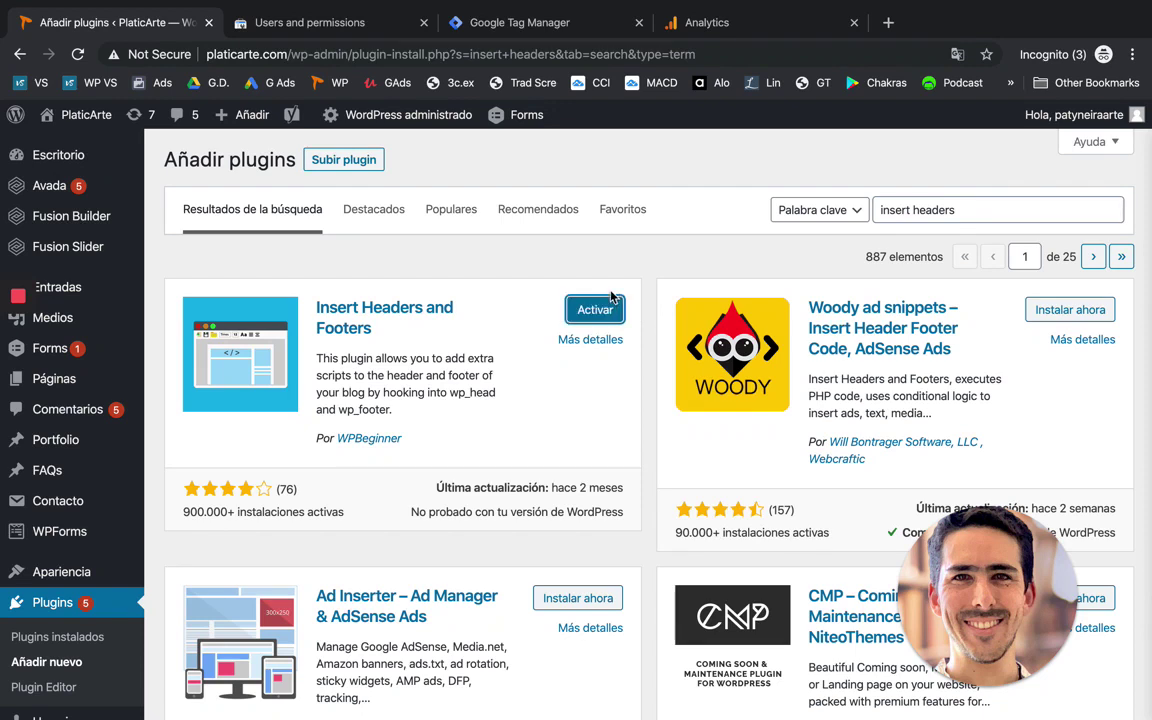
pyautogui.click(596, 314)
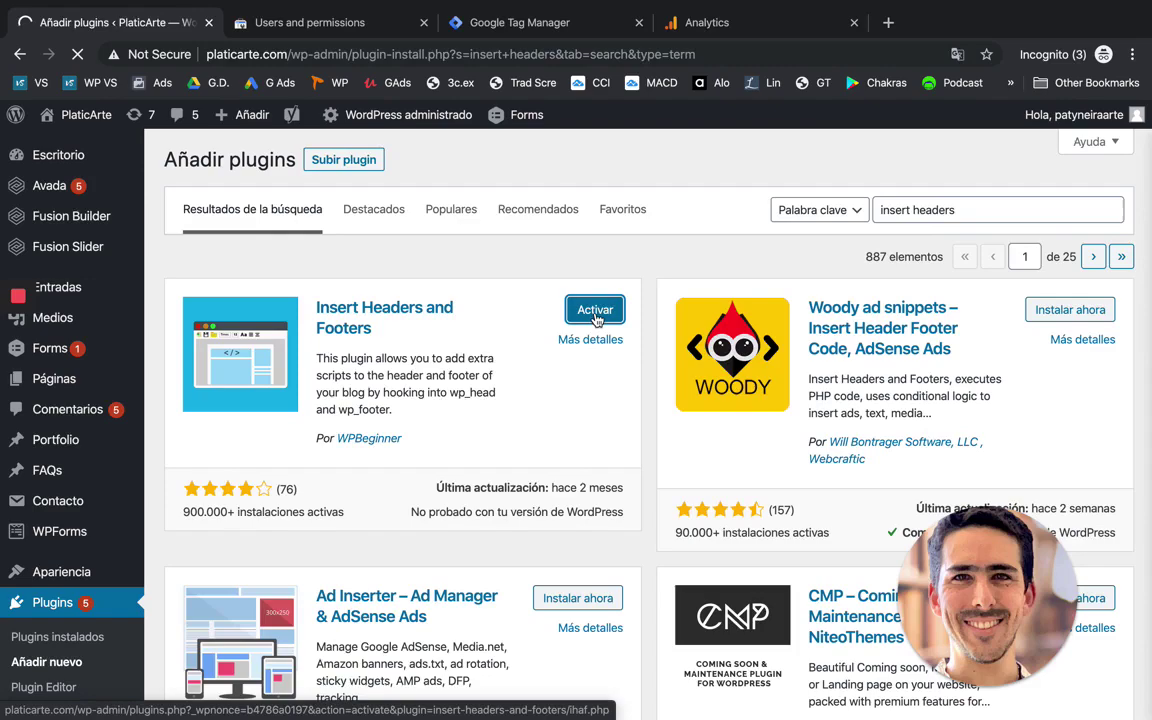
pyautogui.scroll(-6, 84, 500)
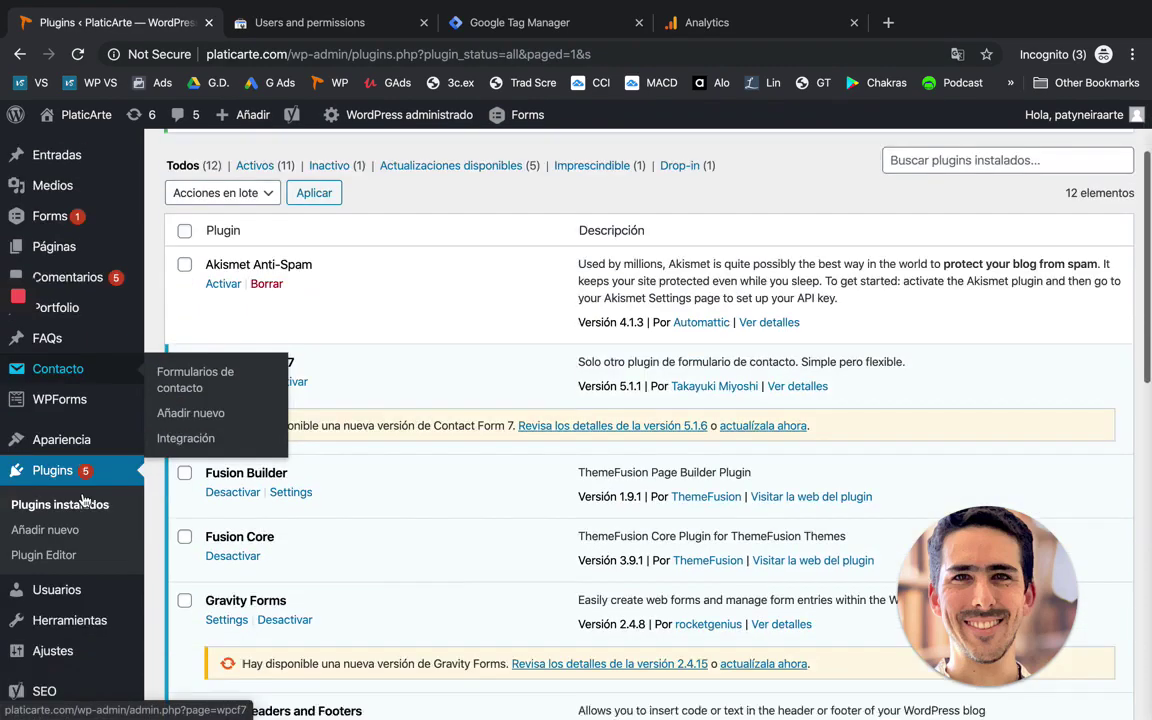
# Step: Paste the google-site-verification meta tag into Scripts in Header and save the plugin settings
pyautogui.moveTo(70, 477)
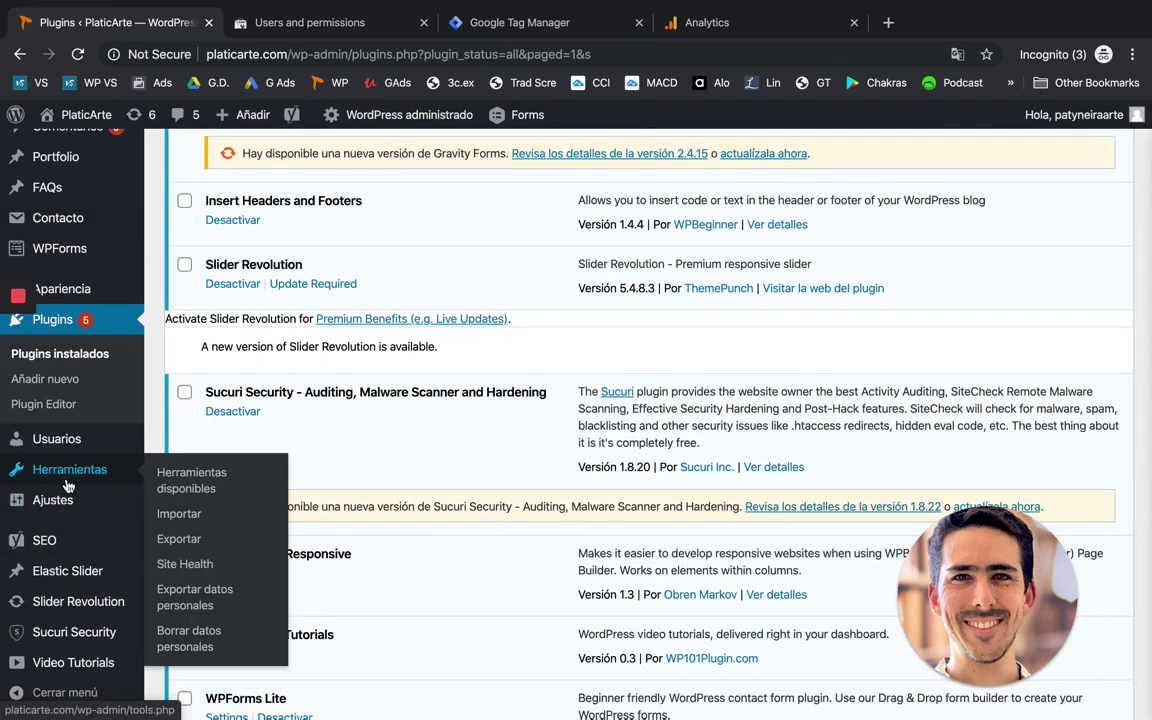
pyautogui.moveTo(60, 500)
pyautogui.click(184, 668)
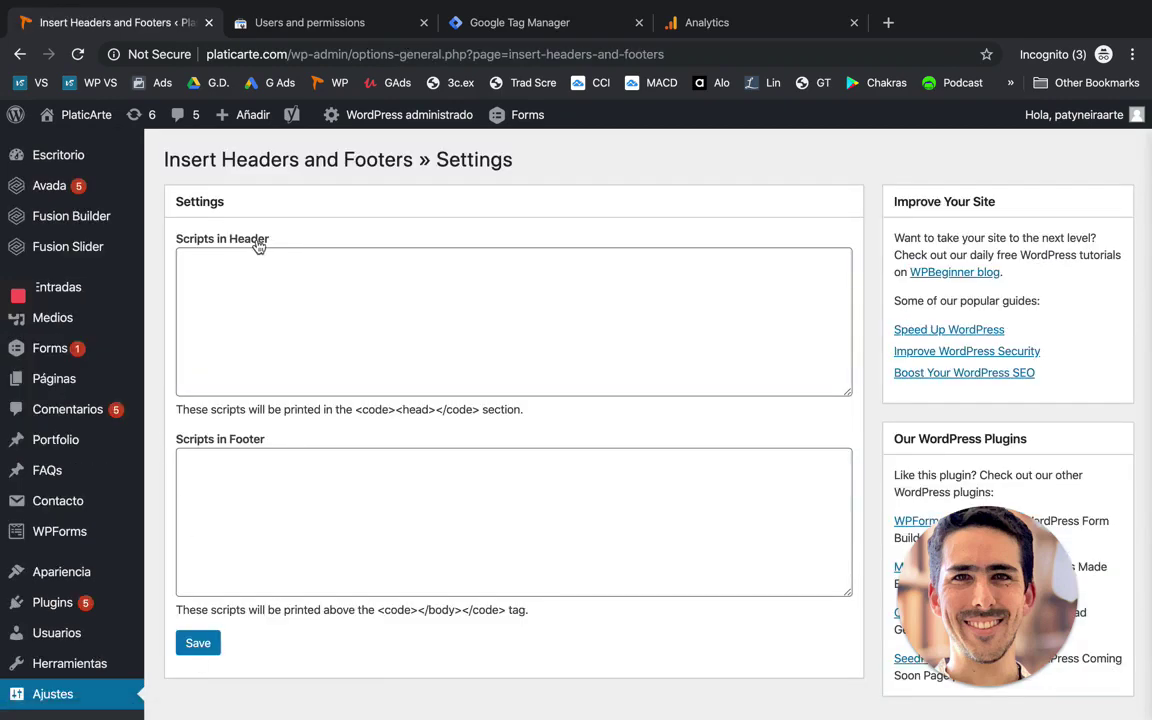
pyautogui.moveTo(251, 238); pyautogui.dragTo(200, 311)
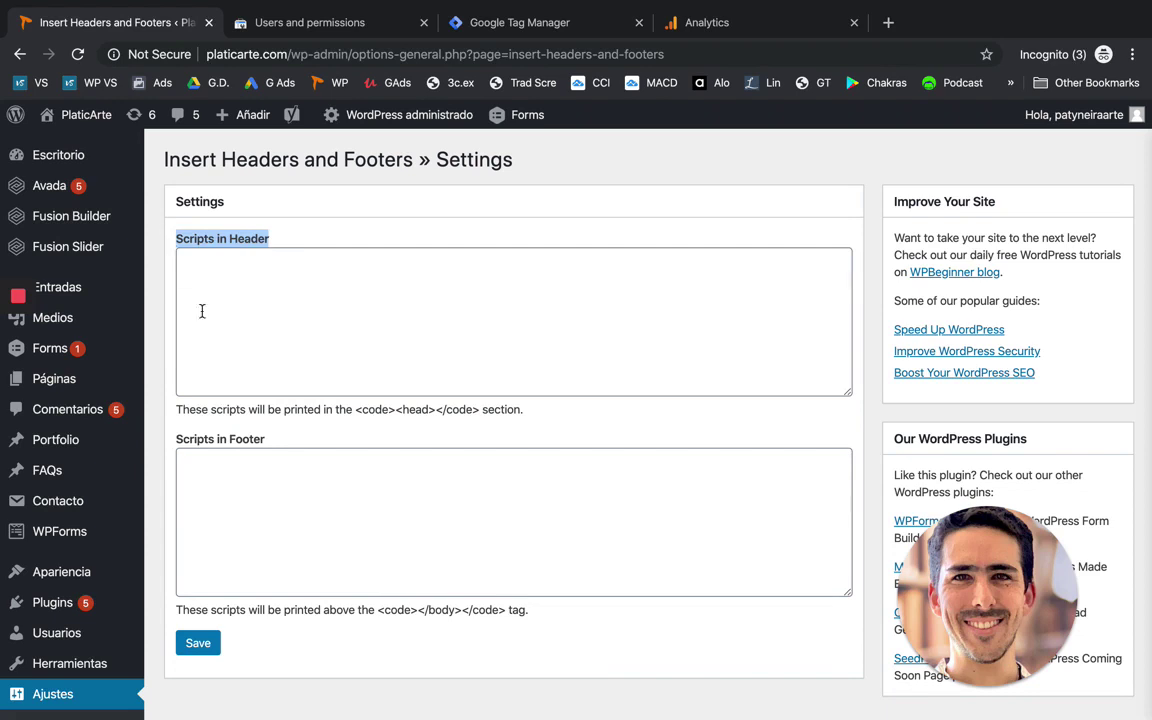
pyautogui.click(278, 296)
pyautogui.write('<meta name="google-site-verification" content="M4TLU43LSFsHfxx3a53Dt96LdGnsyM25I_Hhx4hiW1U" />')
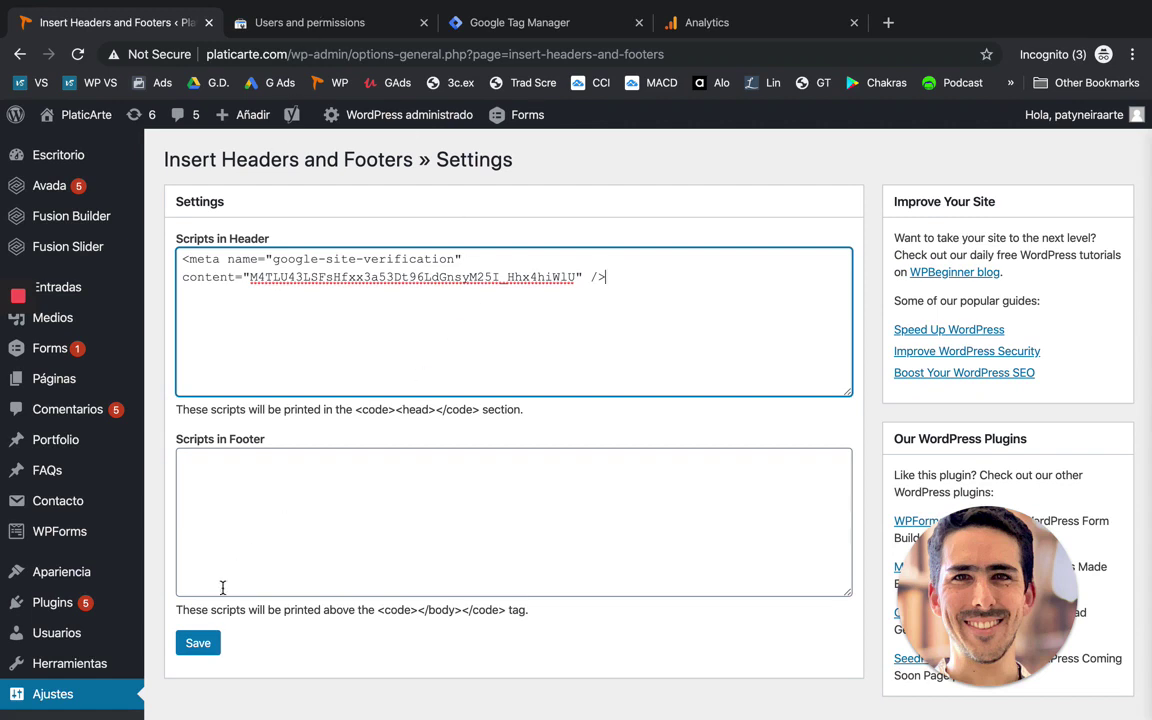
pyautogui.click(196, 656)
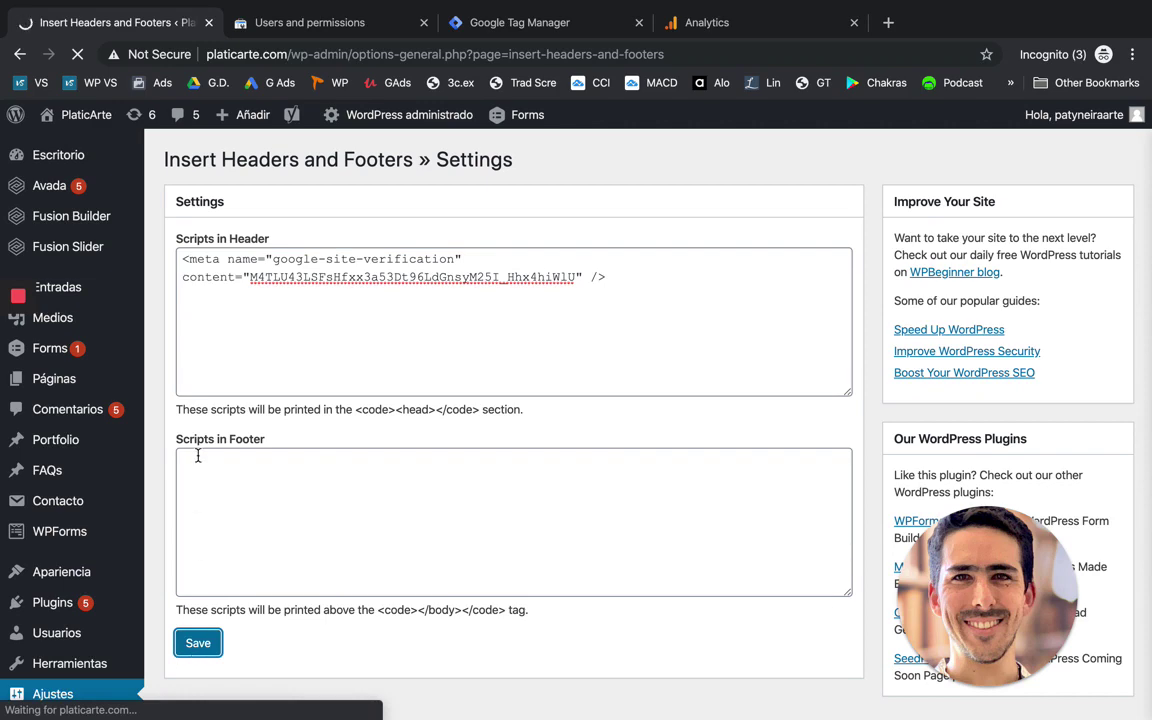
# Step: Review the meta-tag verification instructions in Search Console, then move to Google Tag Manager
pyautogui.click(309, 24)
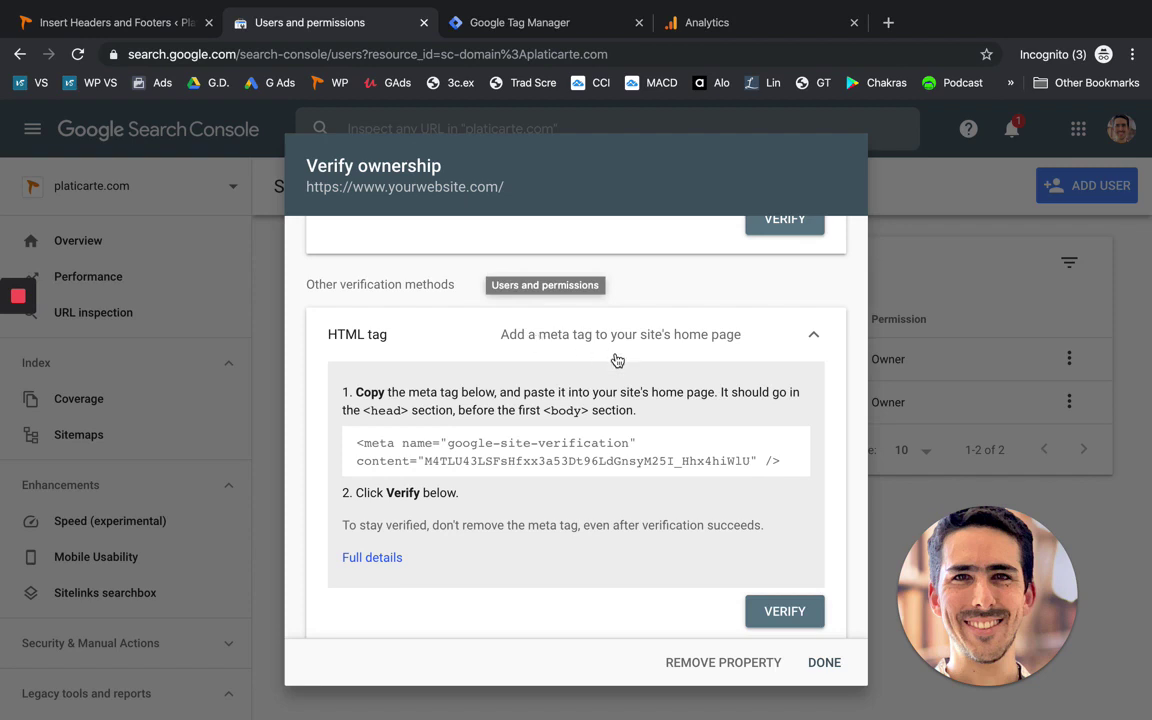
pyautogui.scroll(-1, 617, 360)
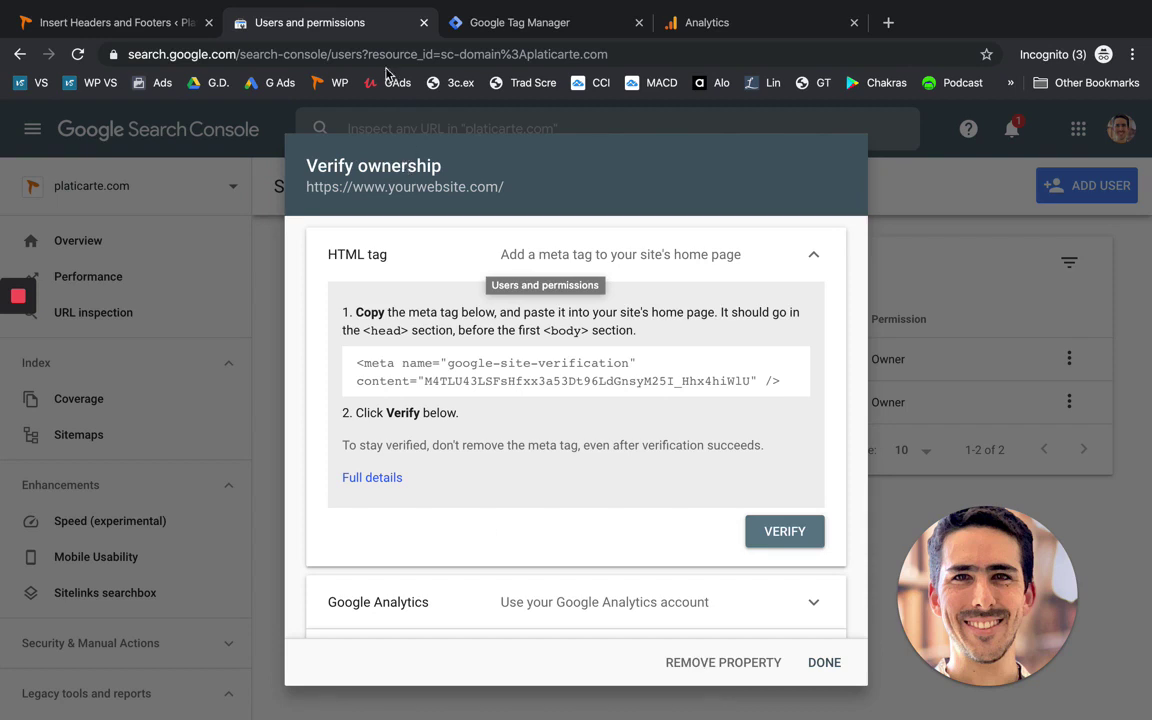
pyautogui.click(497, 31)
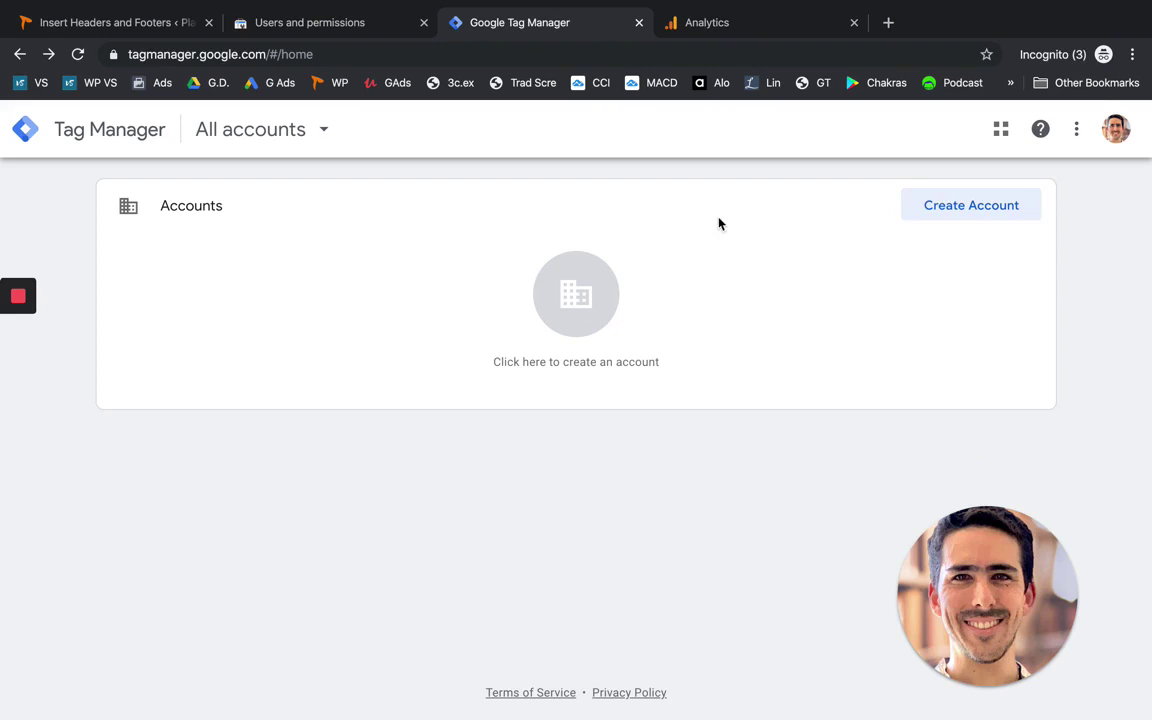
# Step: Start a new Tag Manager account named 'Platicarte' with Mexico as its country
pyautogui.click(953, 215)
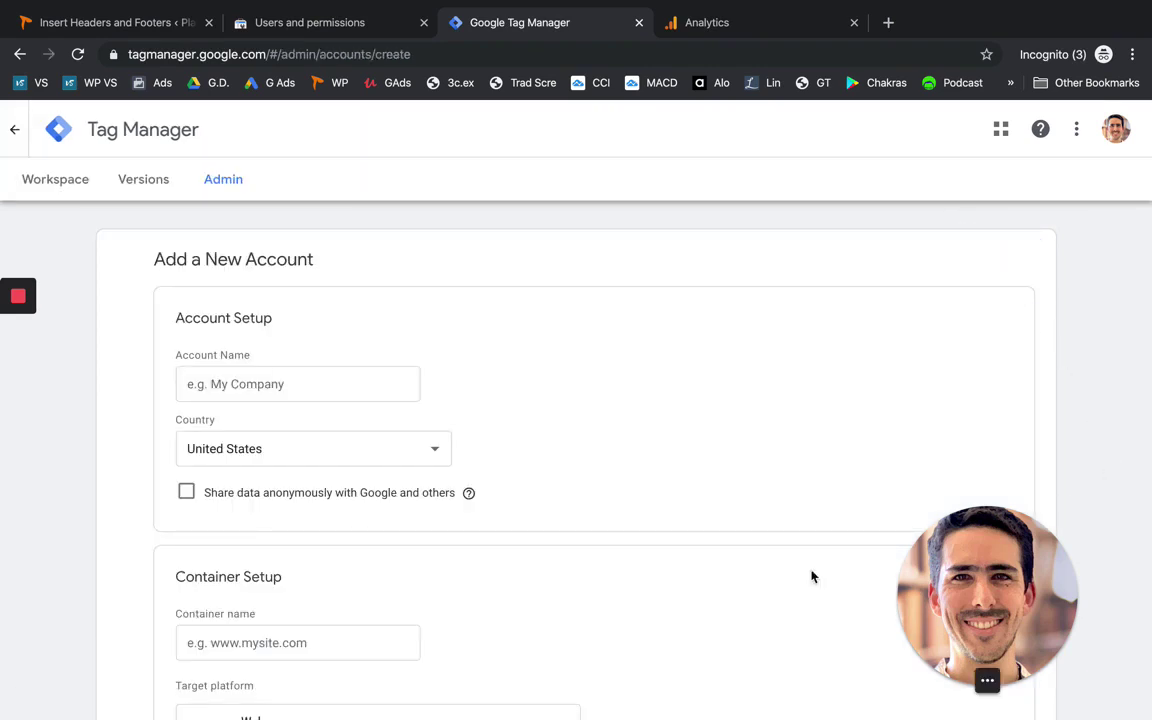
pyautogui.click(345, 386)
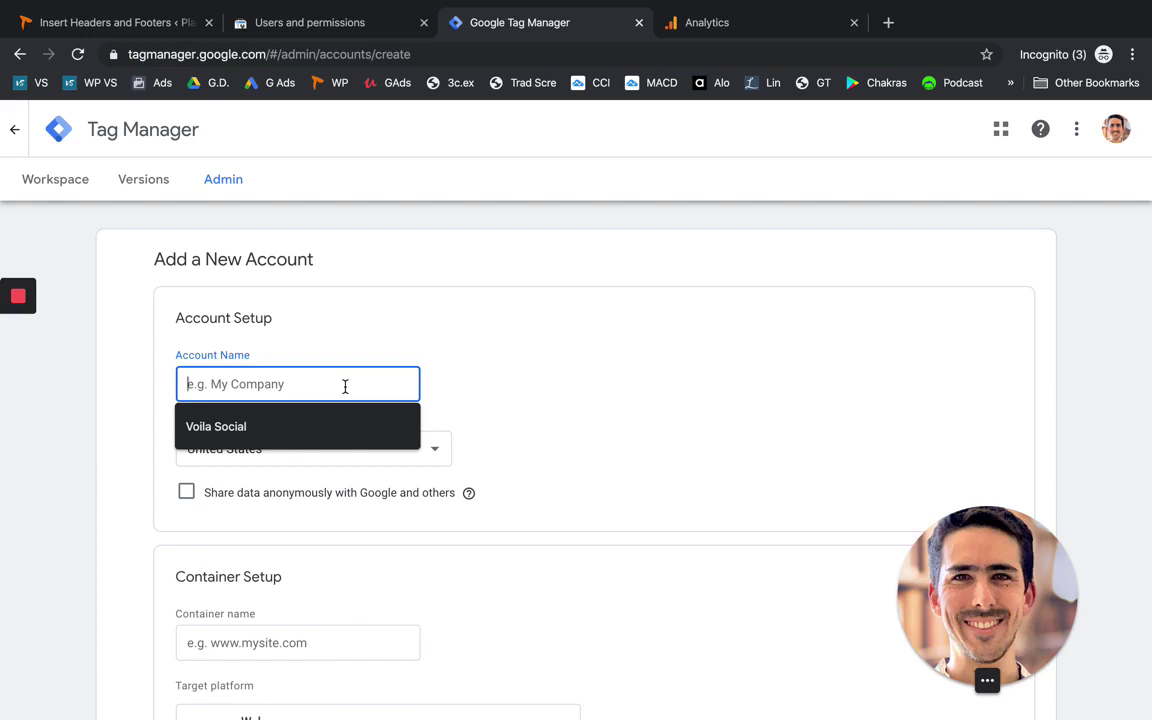
pyautogui.write('Platic')
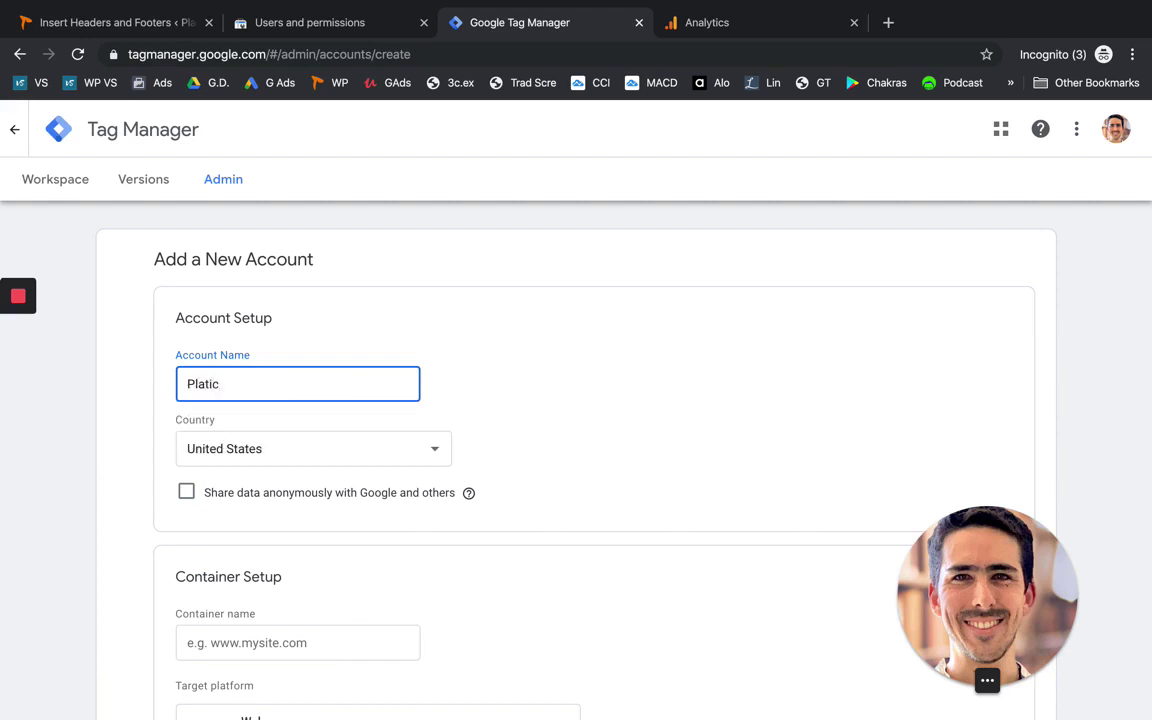
pyautogui.write('arte')
pyautogui.click(437, 451)
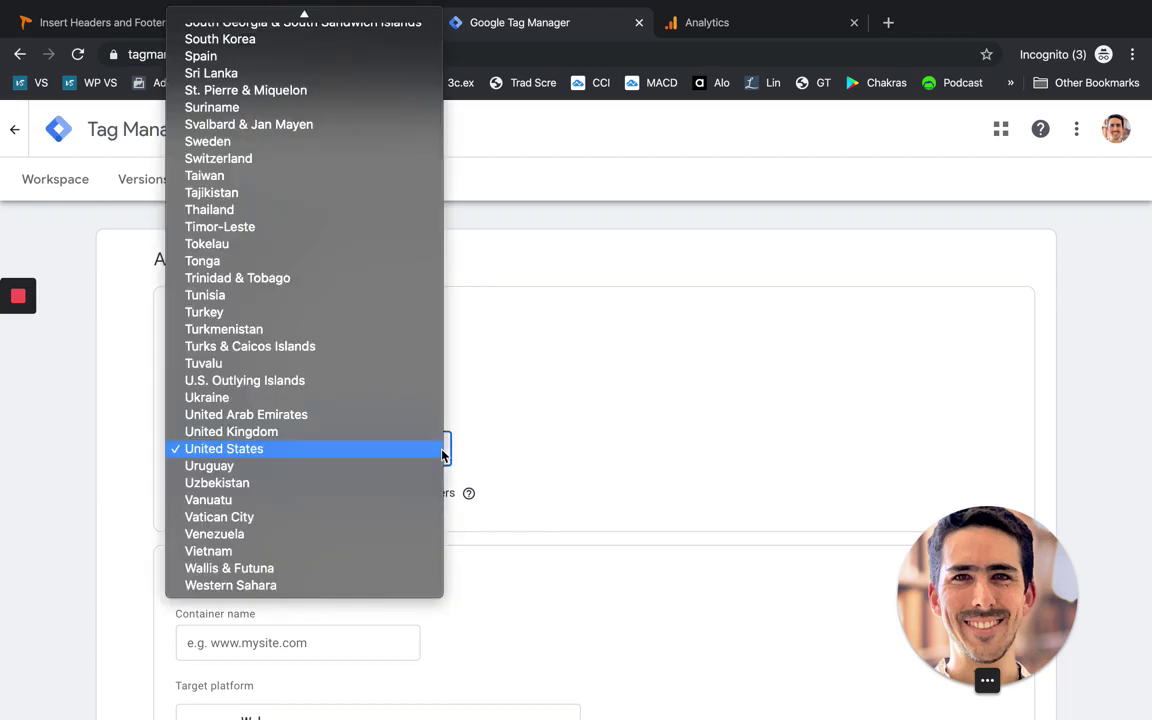
pyautogui.write('me')
pyautogui.press('Up')
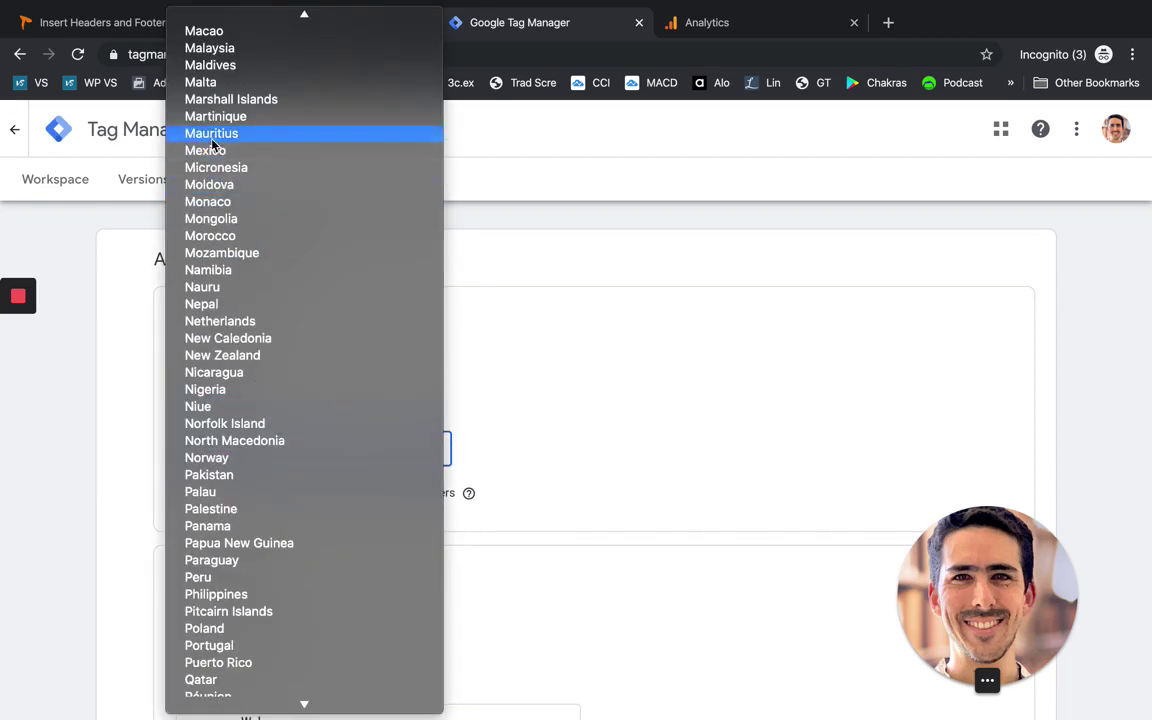
pyautogui.press('Down')
pyautogui.press('Return')
pyautogui.scroll(-2, 484, 437)
pyautogui.scroll(-4, 484, 437)
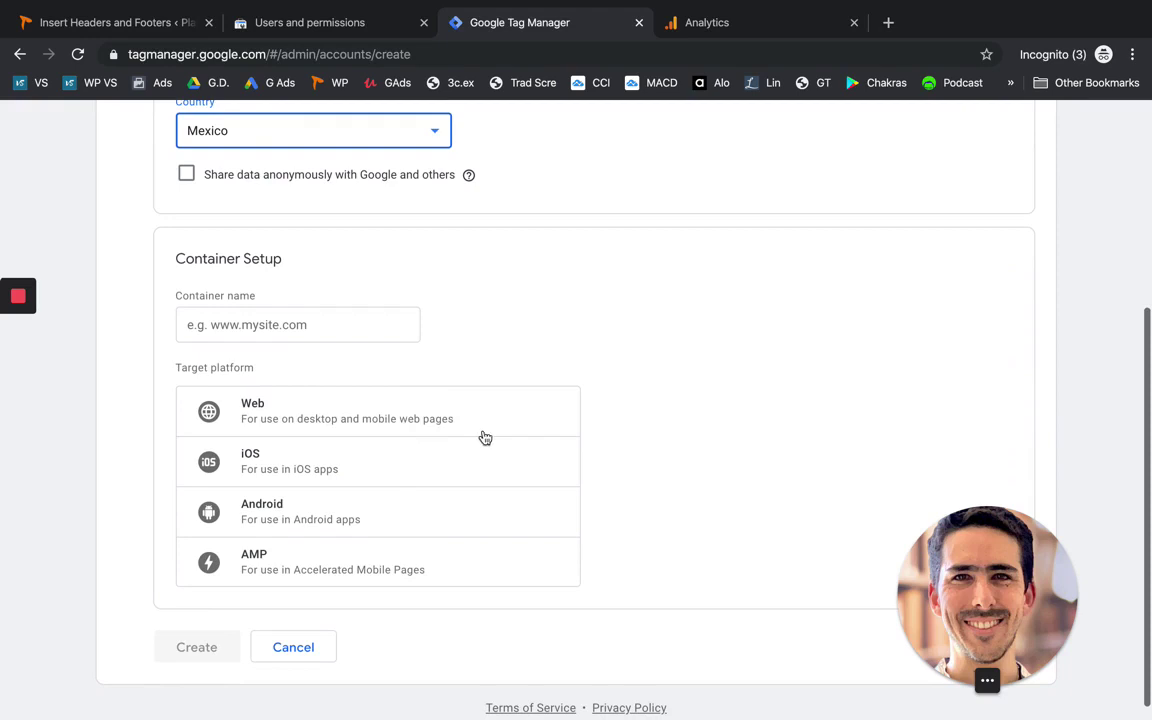
# Step: Create the Web container platicarte.com and accept the Data Processing Terms and terms of service
pyautogui.click(268, 330)
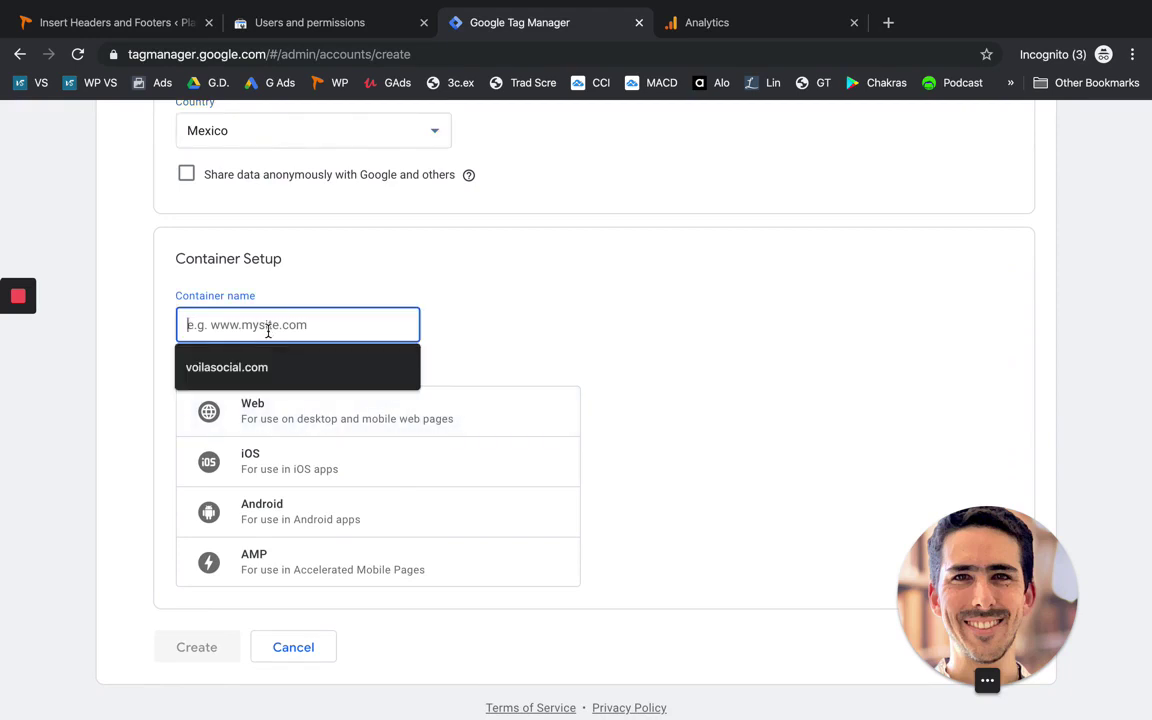
pyautogui.write('platicarte.com')
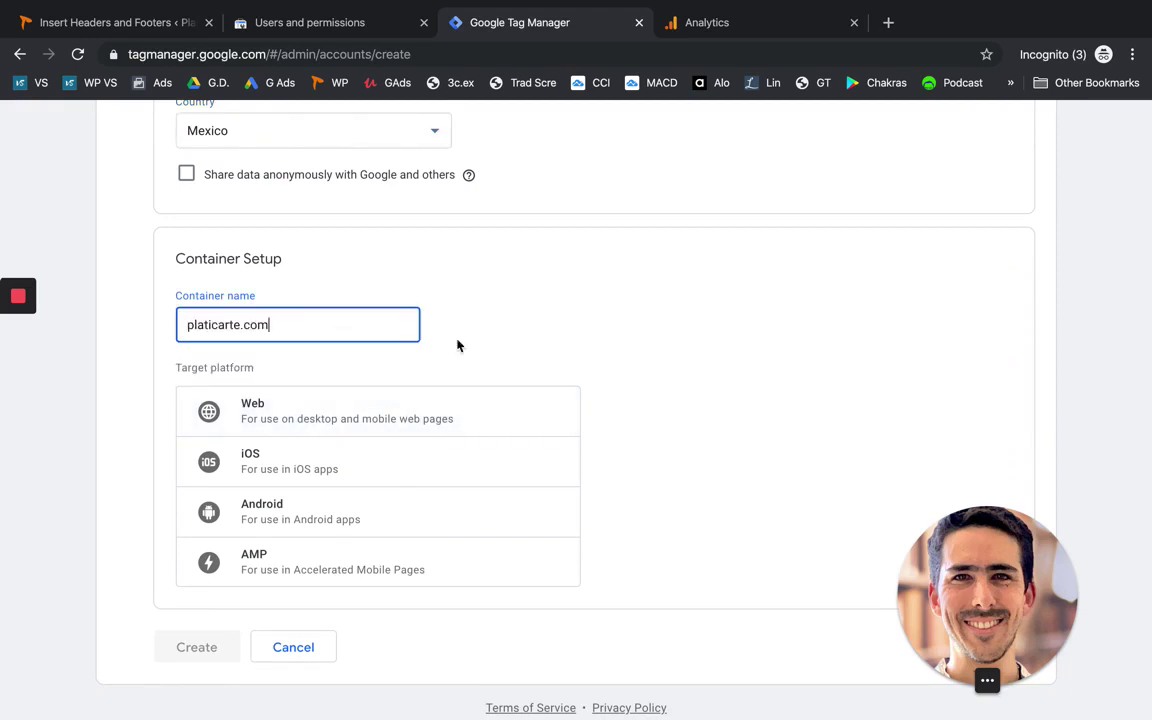
pyautogui.click(550, 347)
pyautogui.scroll(-1, 550, 347)
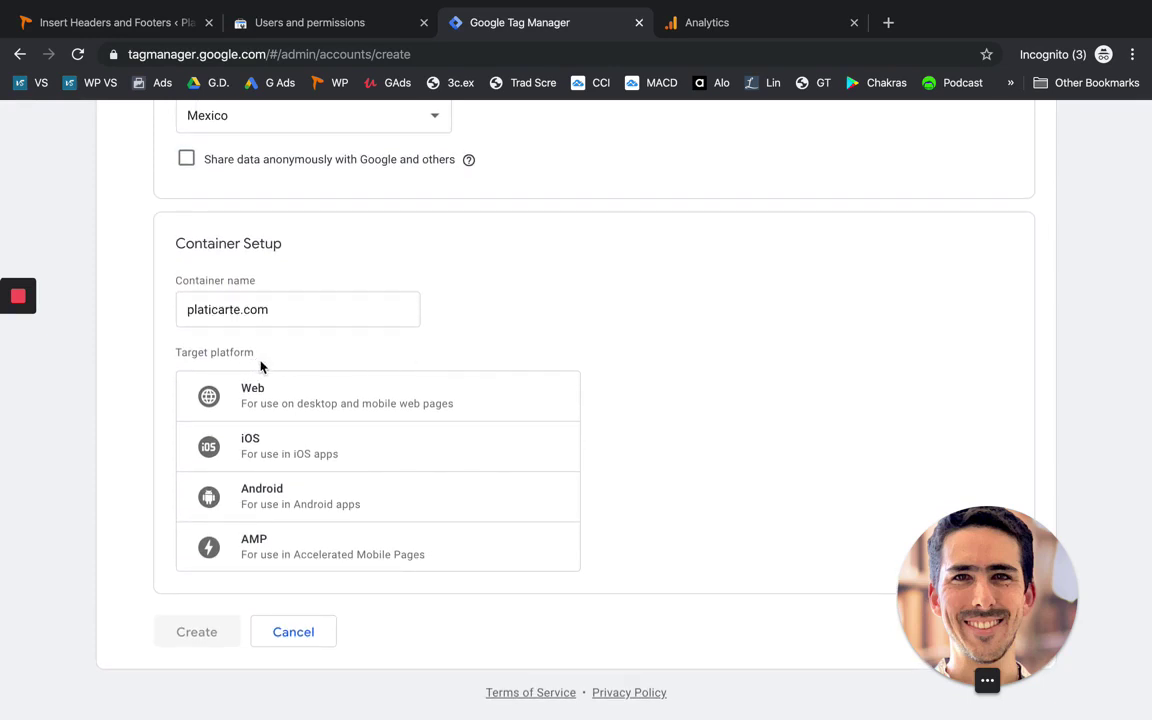
pyautogui.click(518, 401)
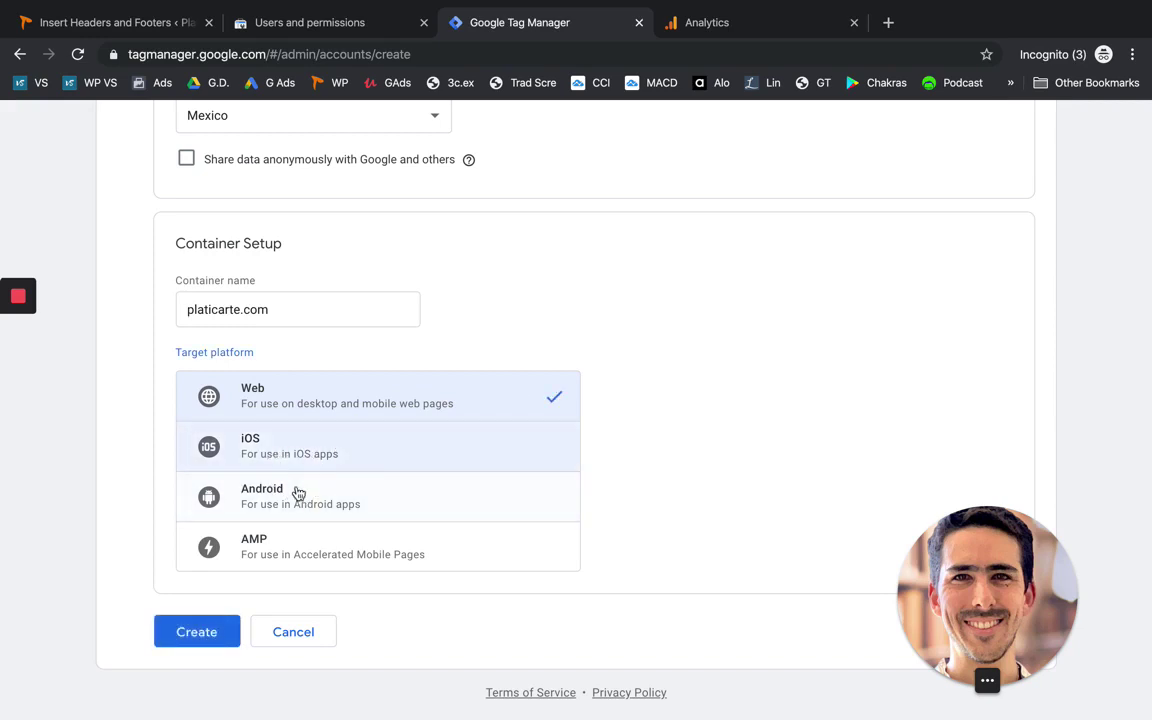
pyautogui.click(185, 630)
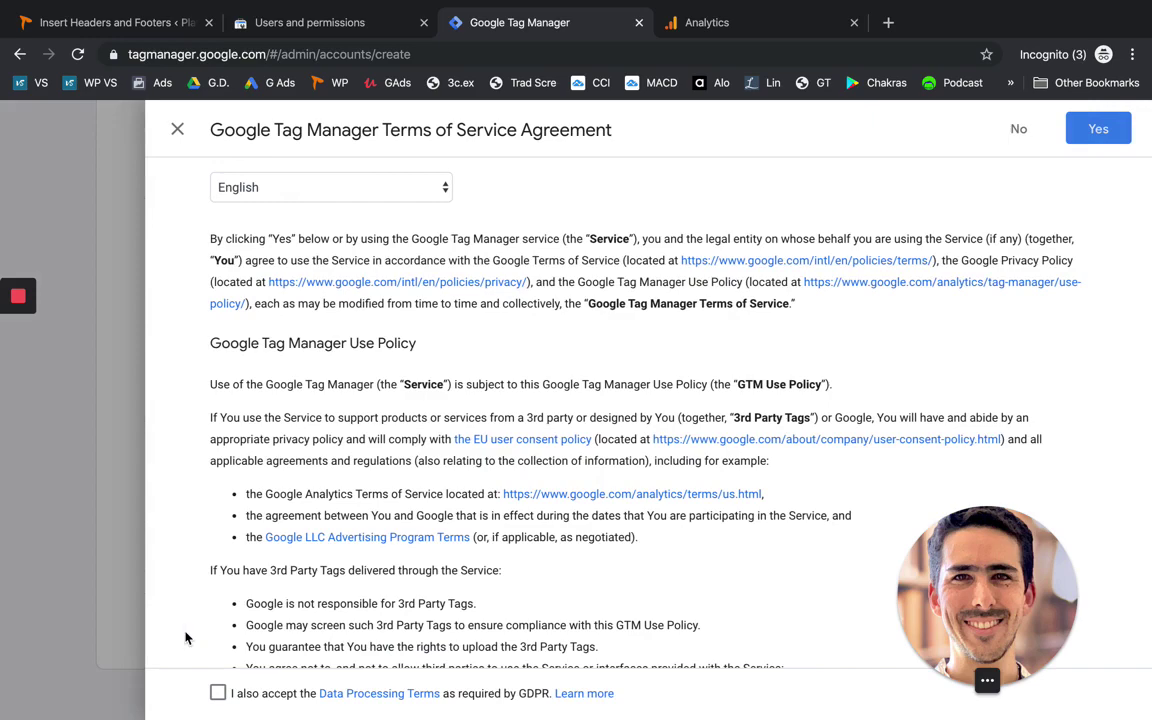
pyautogui.scroll(-4, 250, 470)
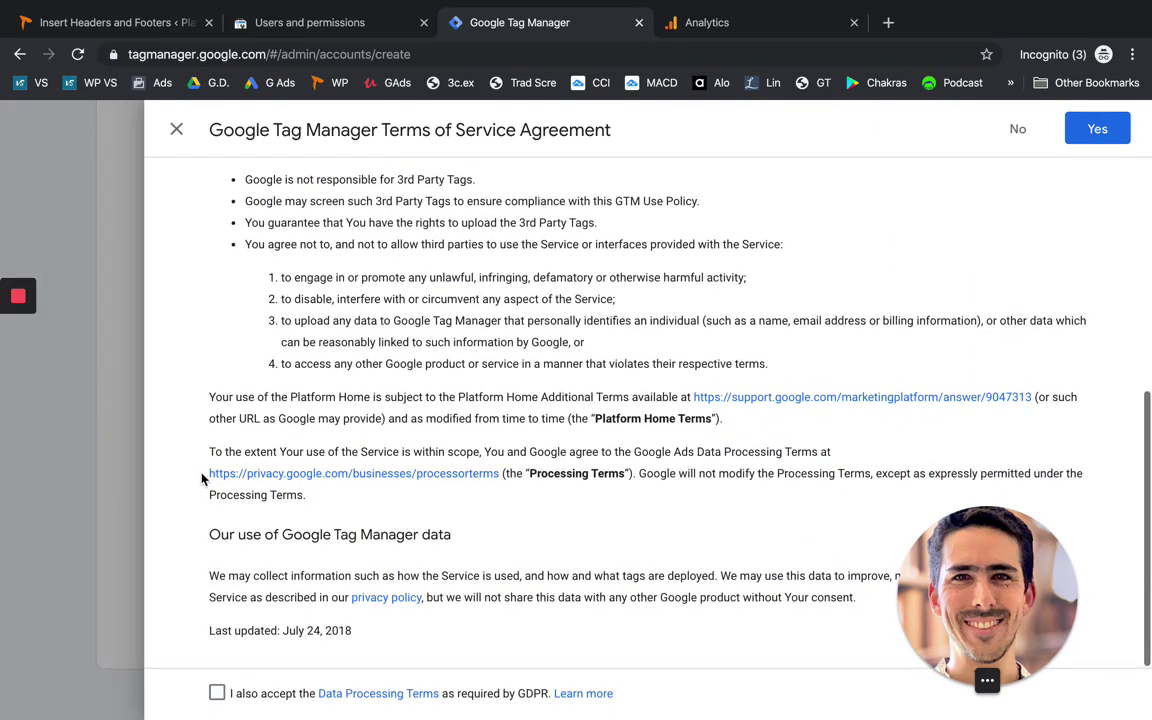
pyautogui.click(217, 693)
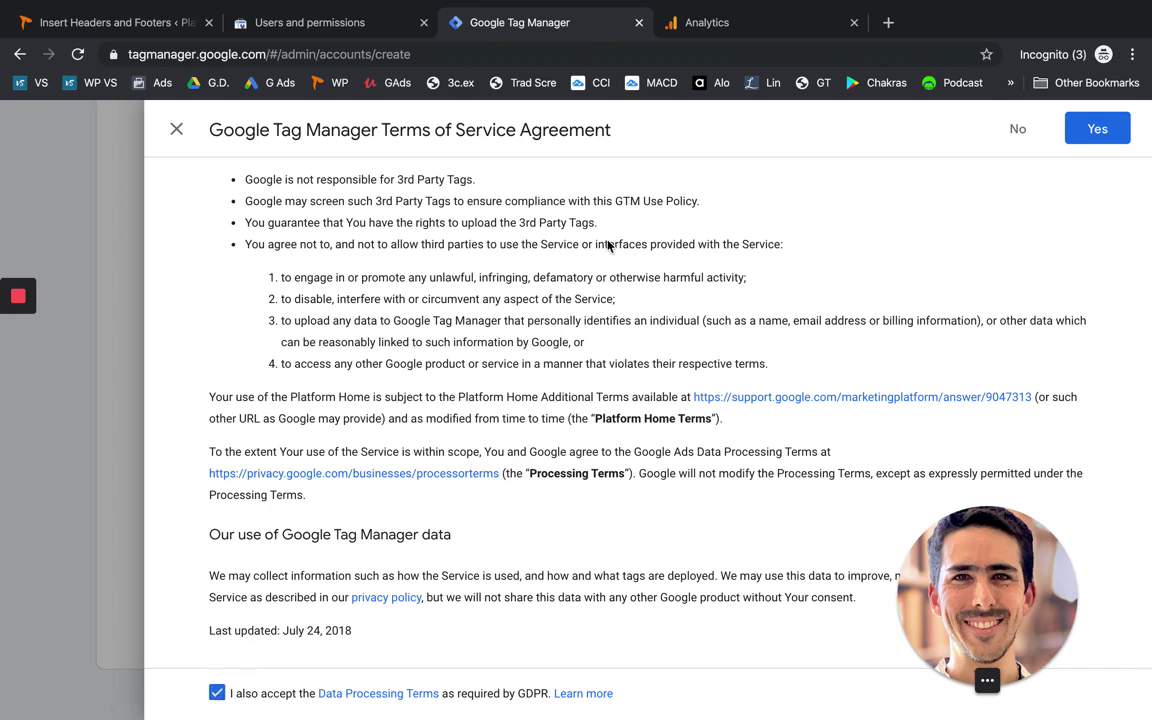
pyautogui.click(1117, 133)
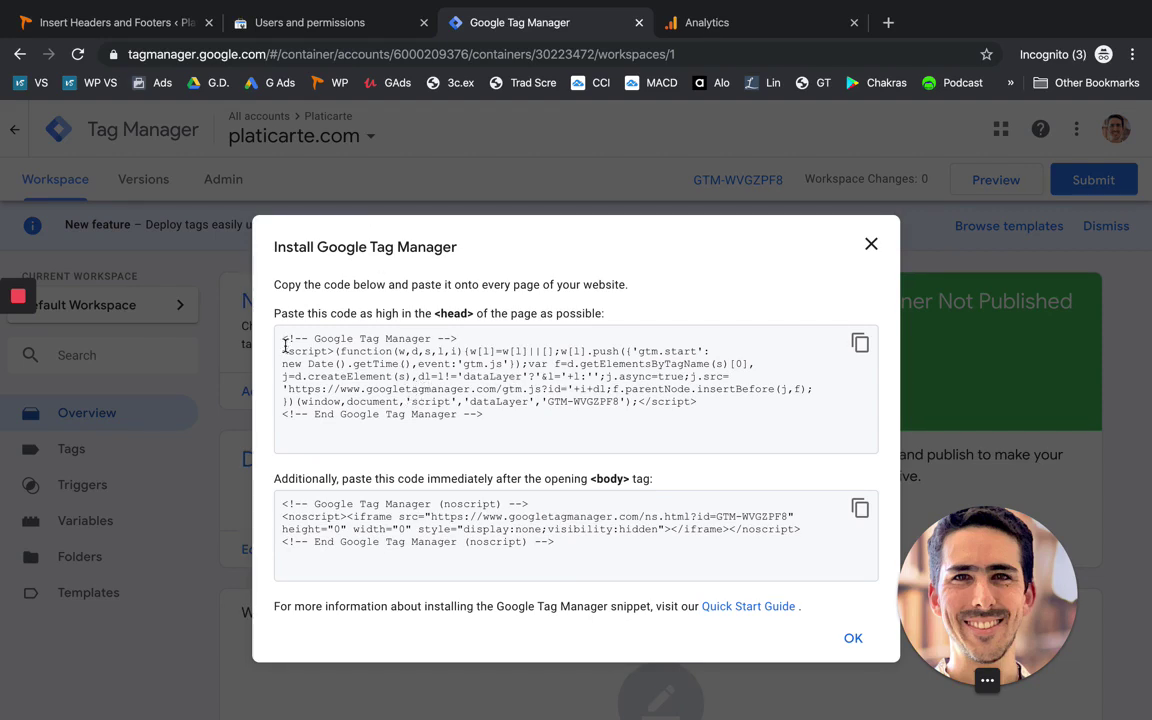
# Step: Copy the head code snippet from the Install Google Tag Manager dialog, then return to WordPress
pyautogui.moveTo(283, 339); pyautogui.dragTo(561, 419)
pyautogui.hotkey('ctrl', 'c')
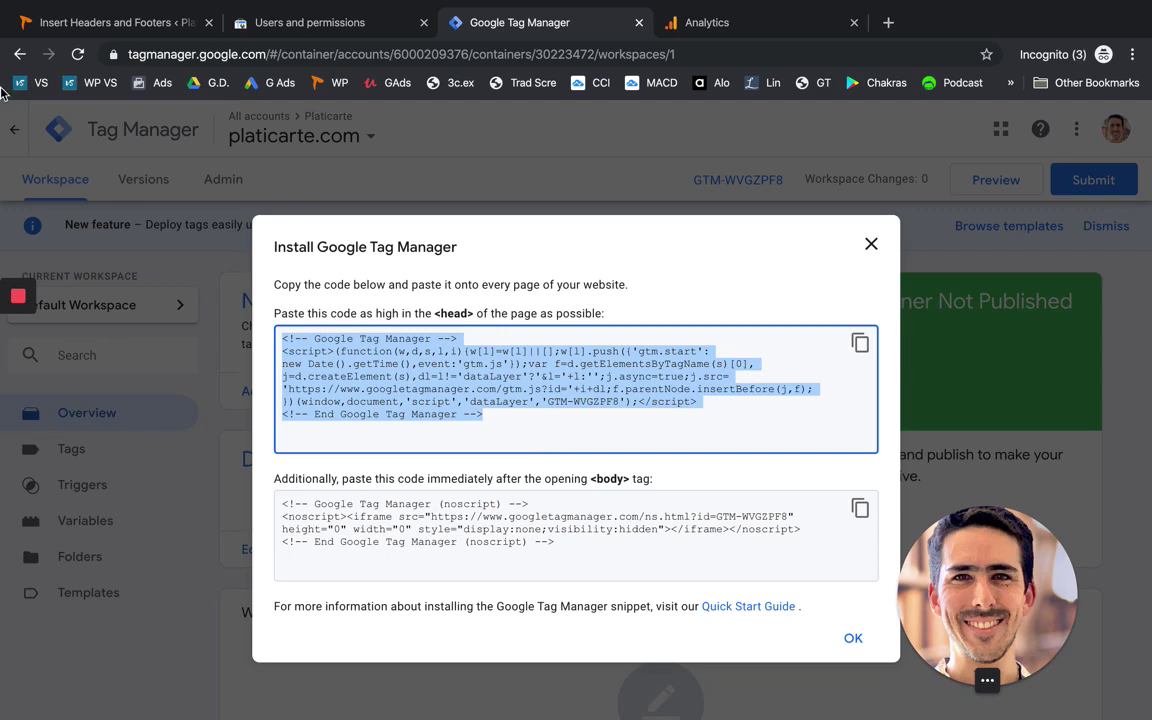
pyautogui.click(68, 23)
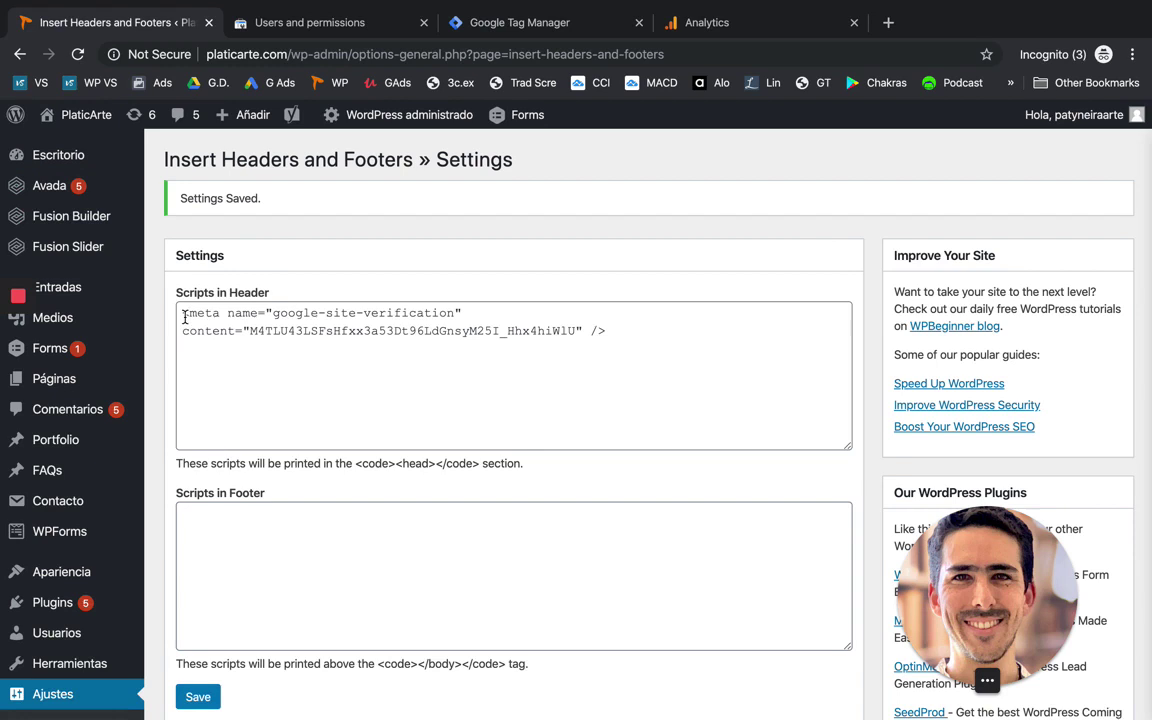
# Step: Paste the Tag Manager head snippet above the verification meta tag in Scripts in Header and save
pyautogui.click(184, 315)
pyautogui.hotkey('ctrl', 'v')
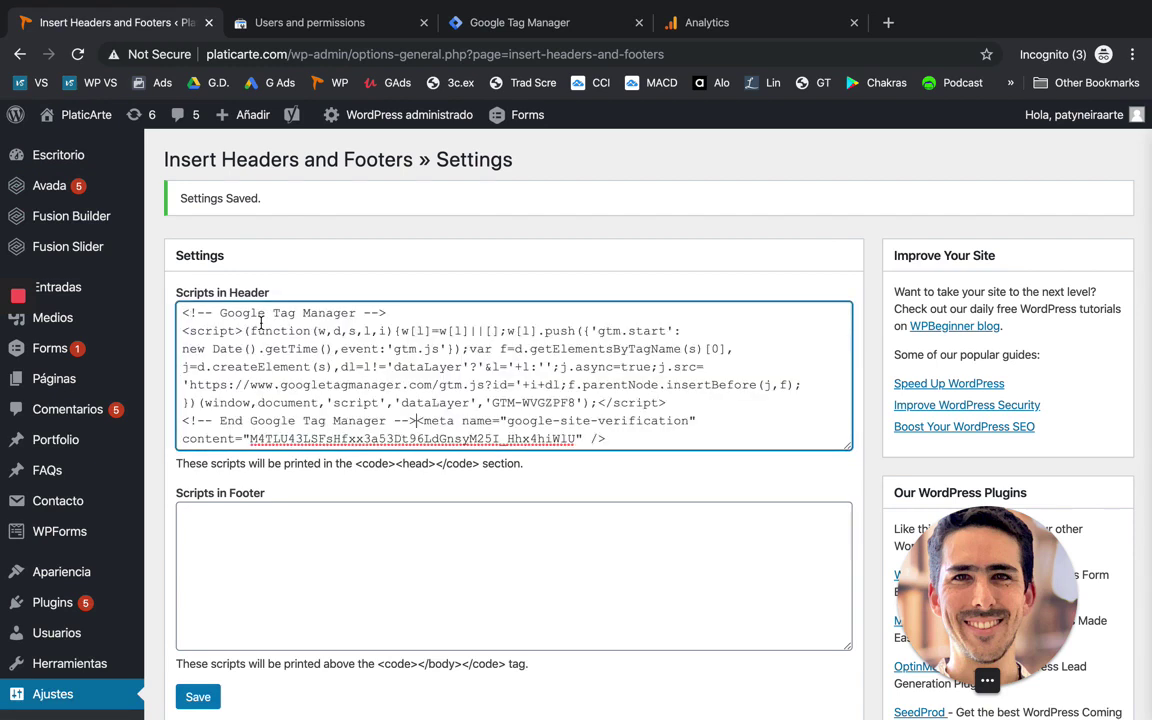
pyautogui.press('Return')
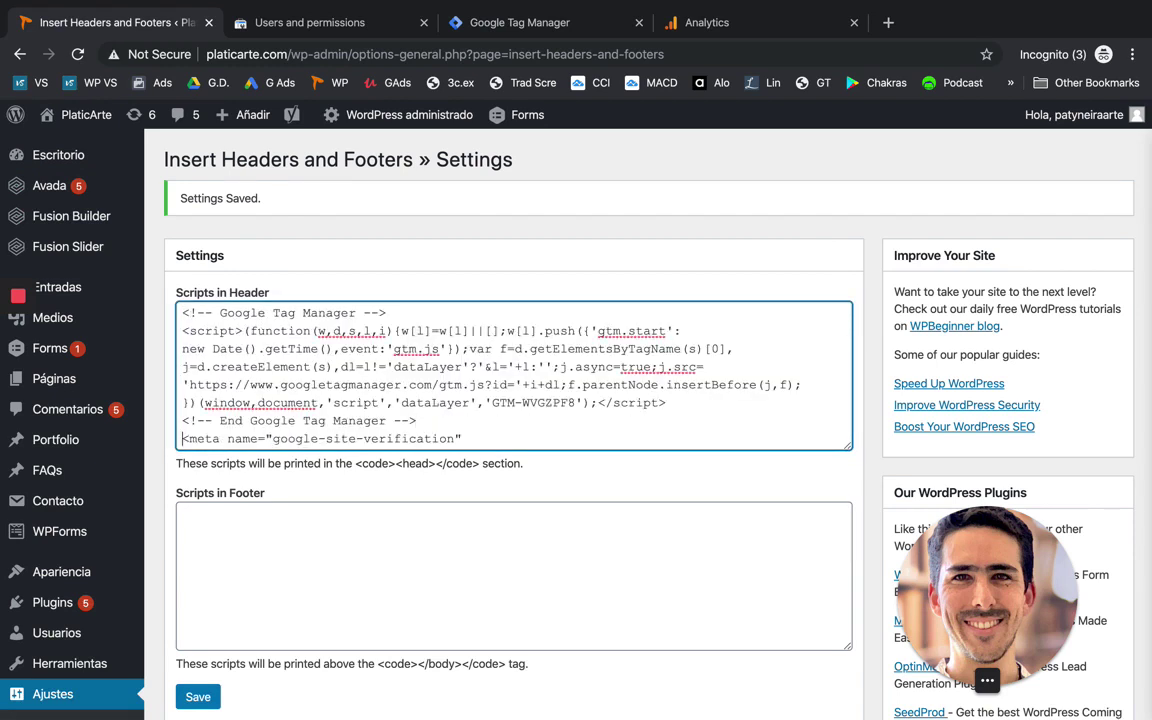
pyautogui.click(198, 698)
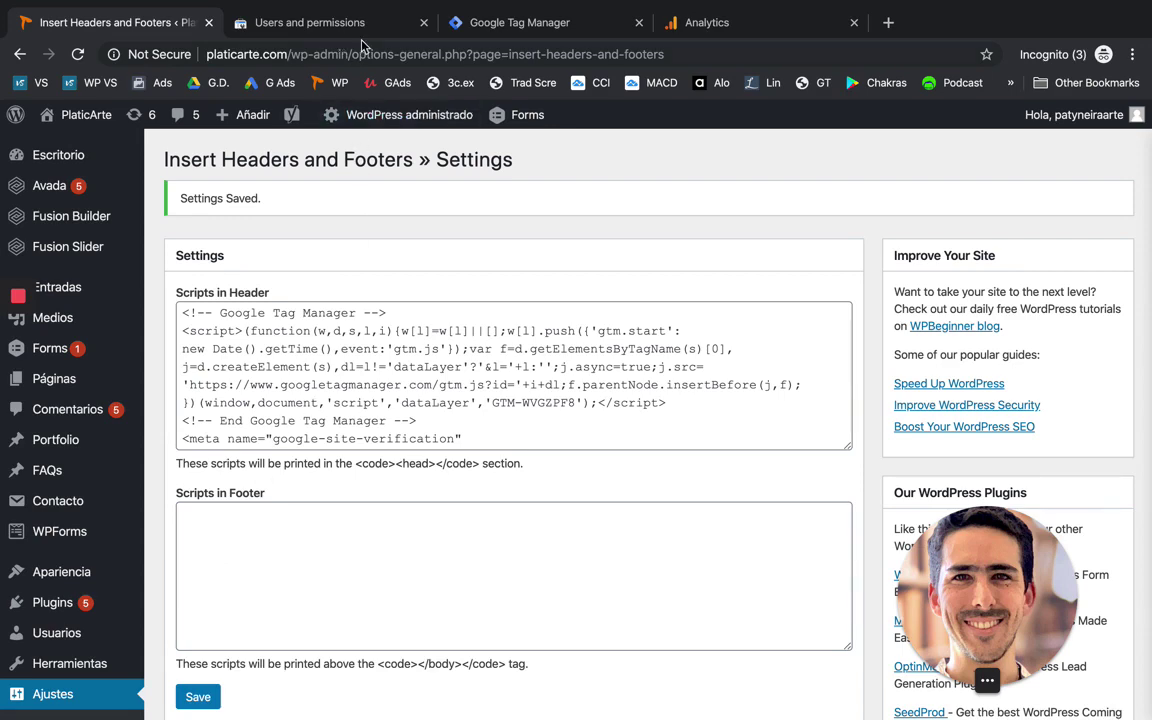
pyautogui.click(520, 22)
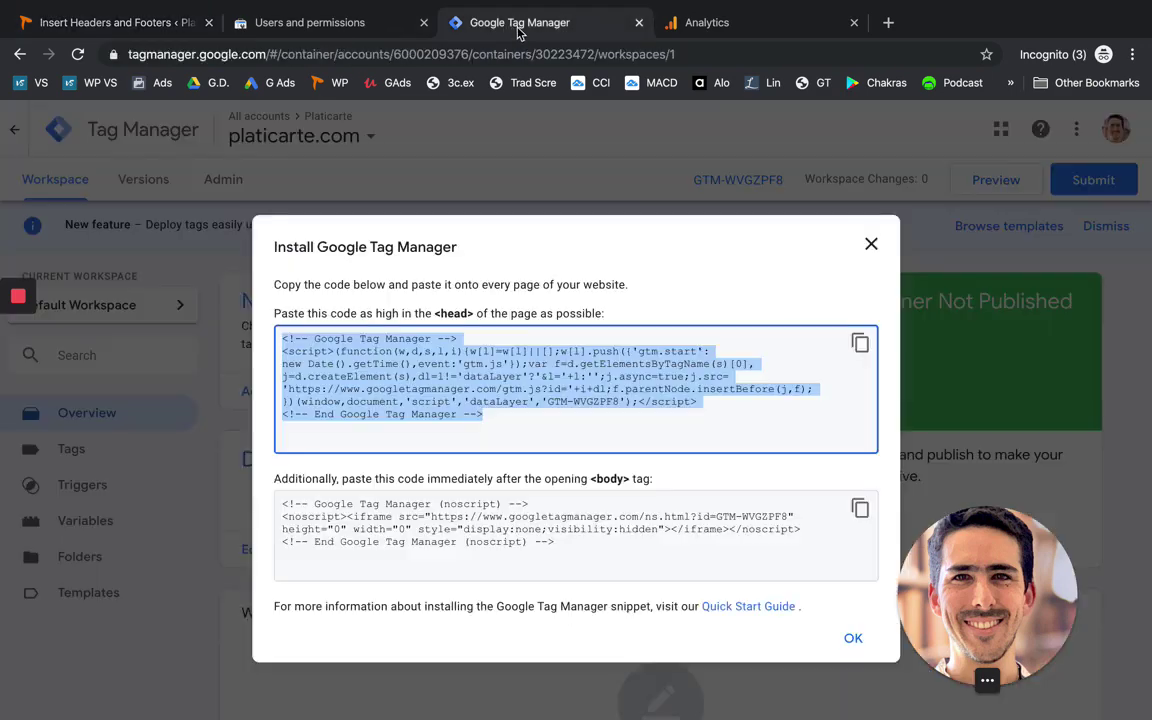
# Step: Dismiss the installation code dialog and begin a new untitled tag
pyautogui.click(856, 641)
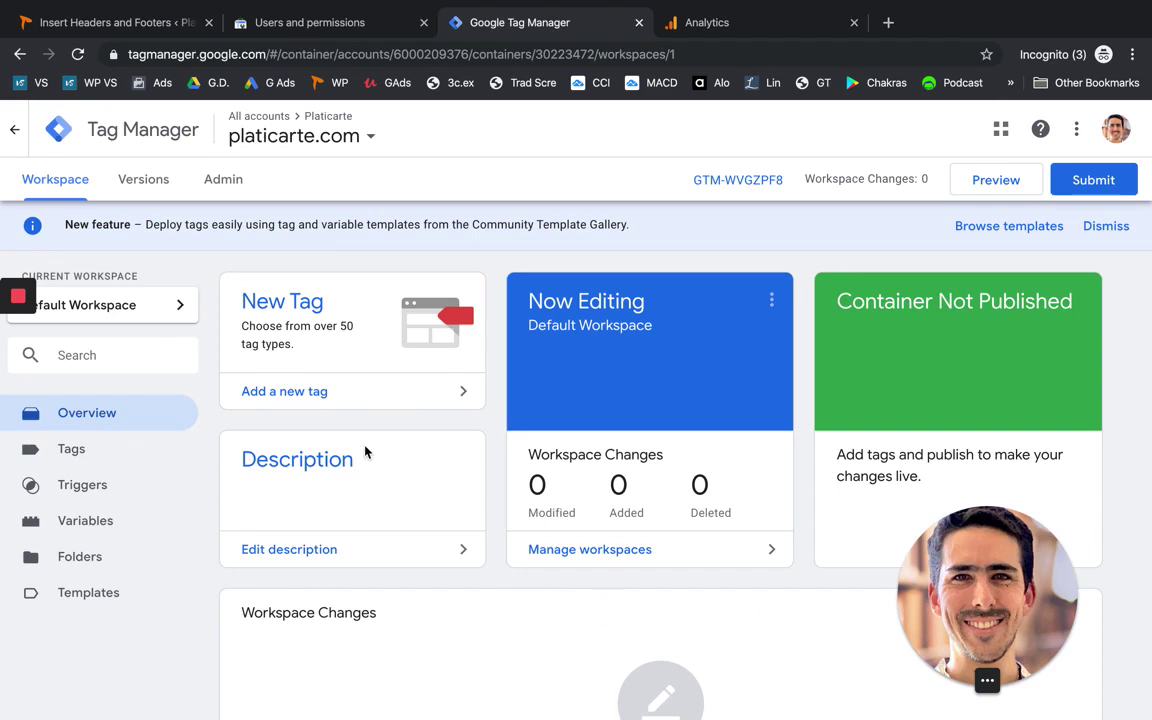
pyautogui.click(300, 394)
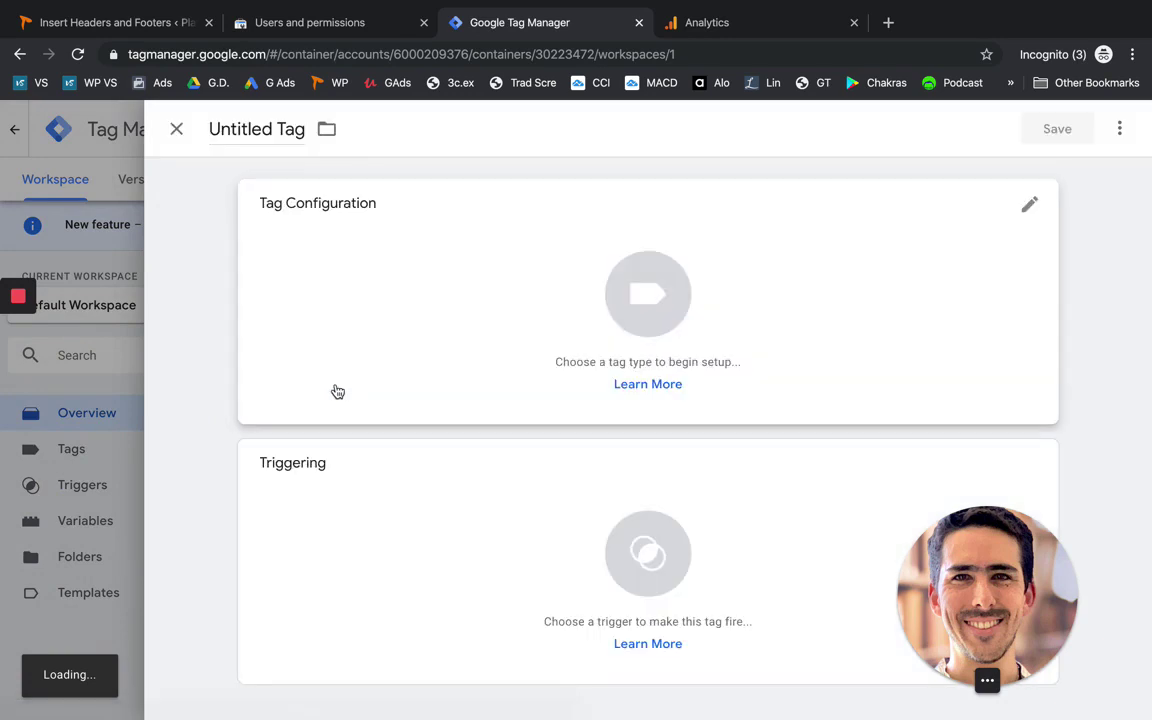
# Step: Set the tag to Universal Analytics Page View and create a new Google Analytics Settings variable
pyautogui.click(639, 319)
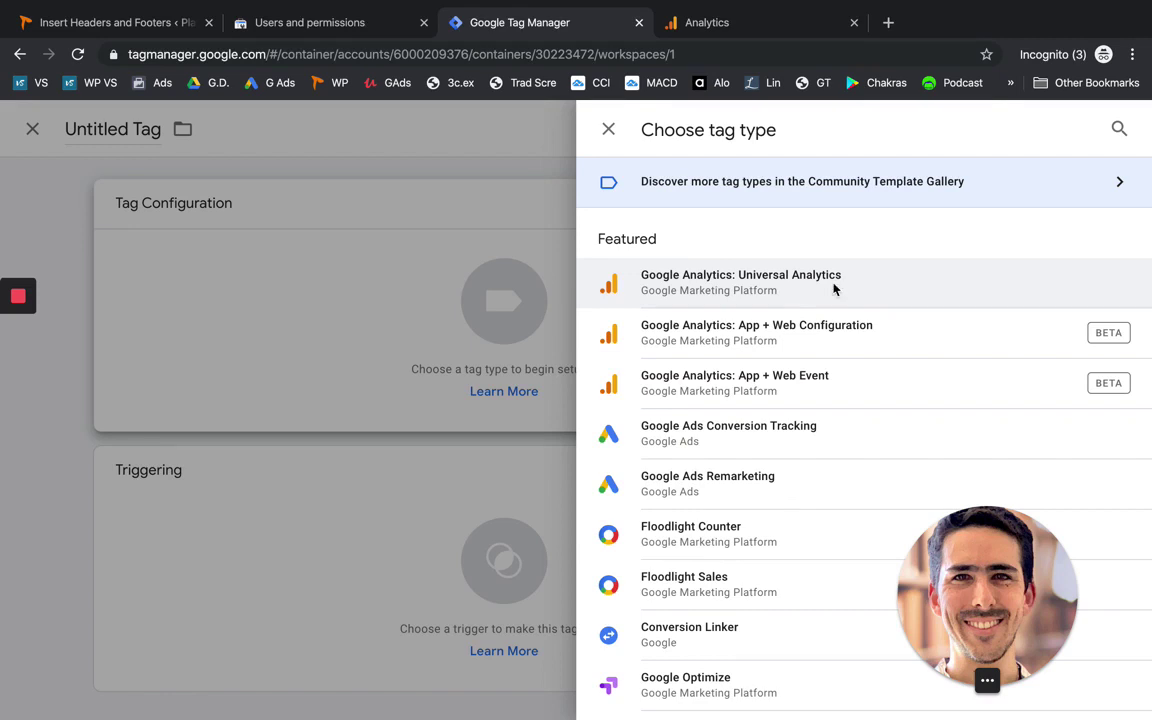
pyautogui.click(833, 289)
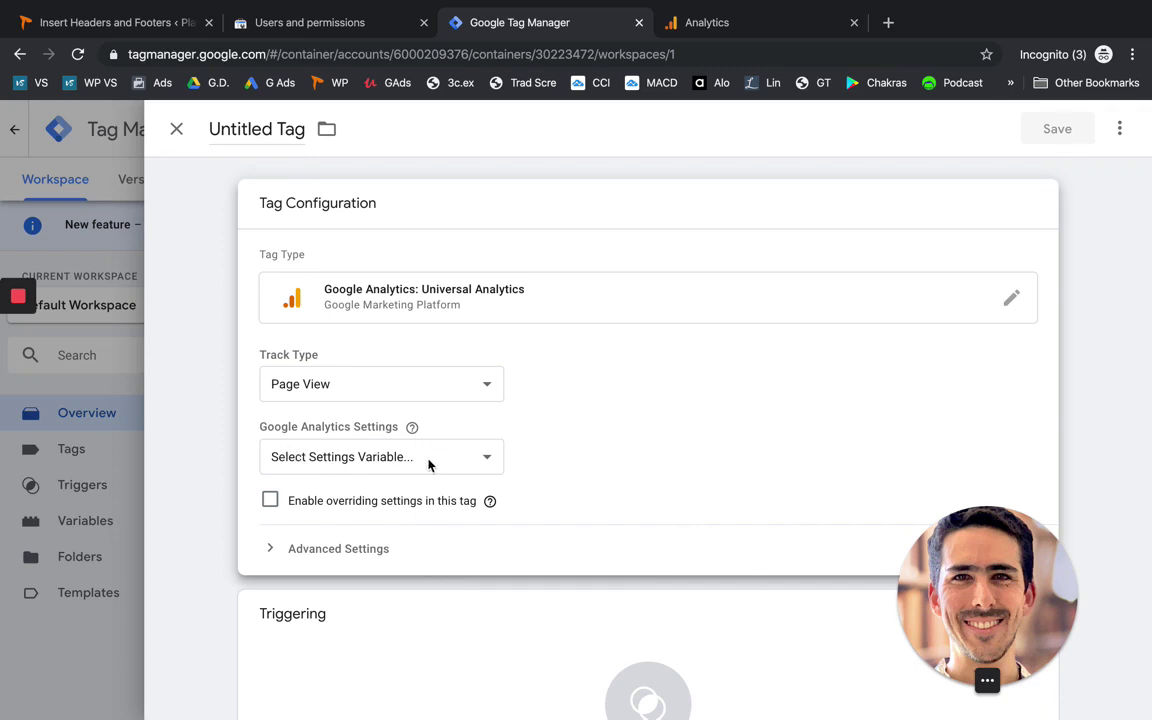
pyautogui.click(429, 464)
pyautogui.click(398, 492)
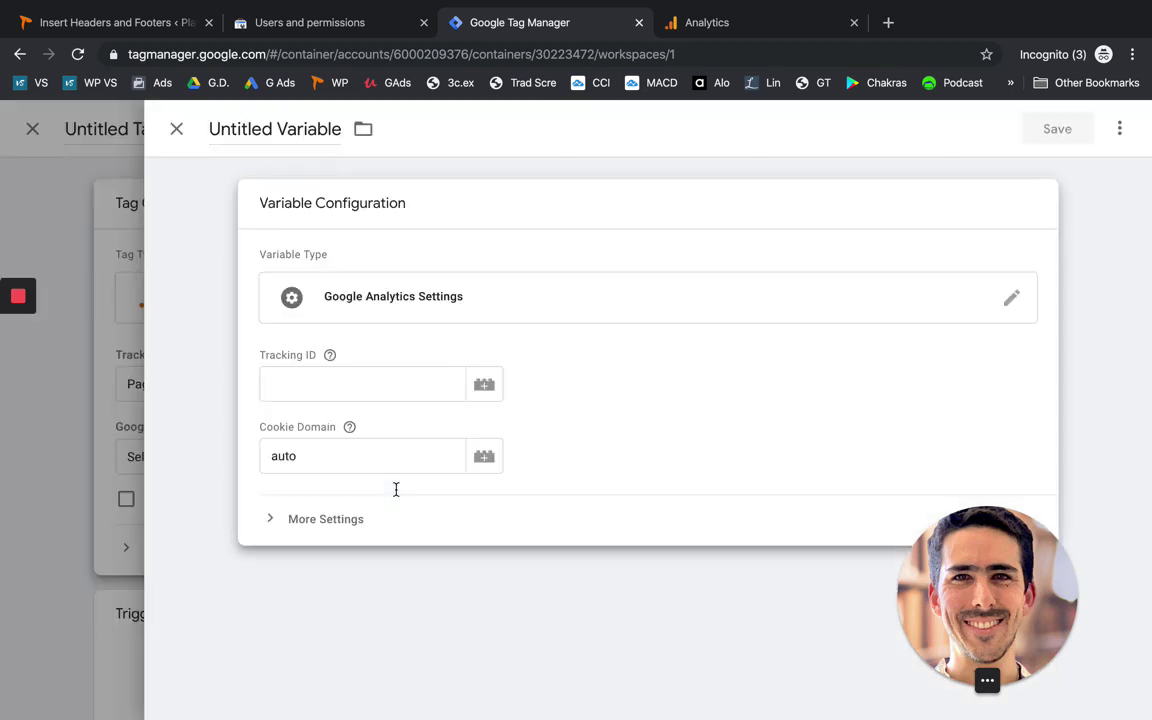
pyautogui.click(381, 388)
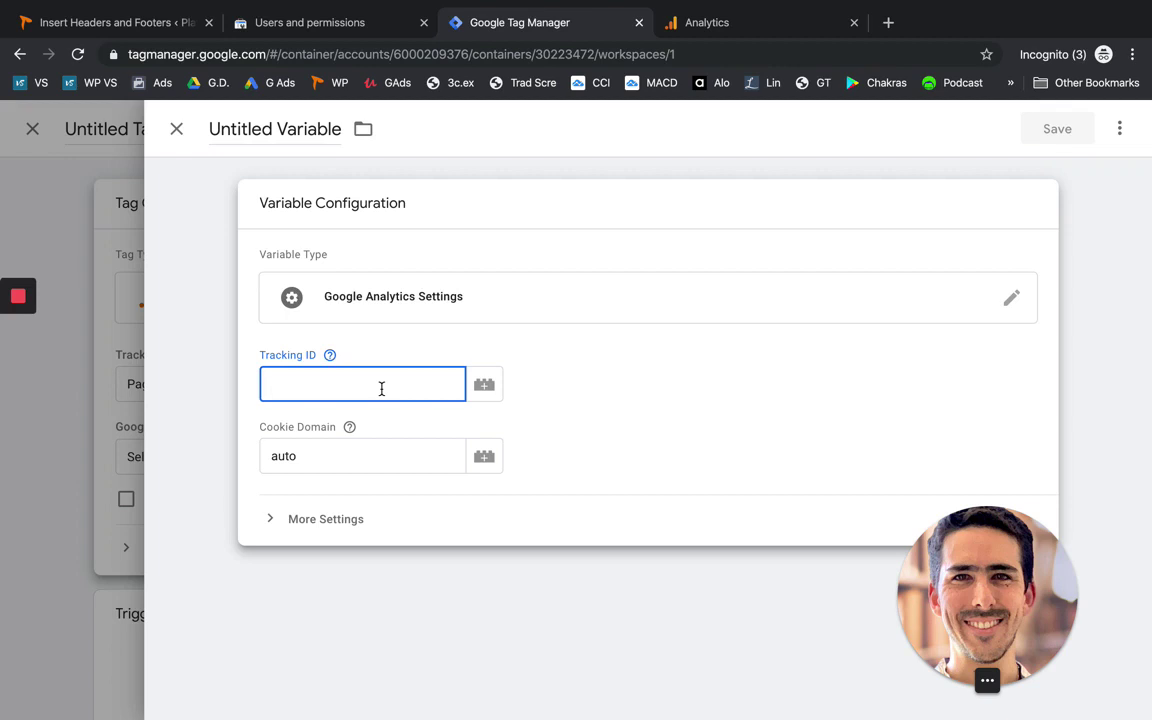
# Step: In Google Analytics admin, start a new account named Platicarte and continue to the property details
pyautogui.click(745, 31)
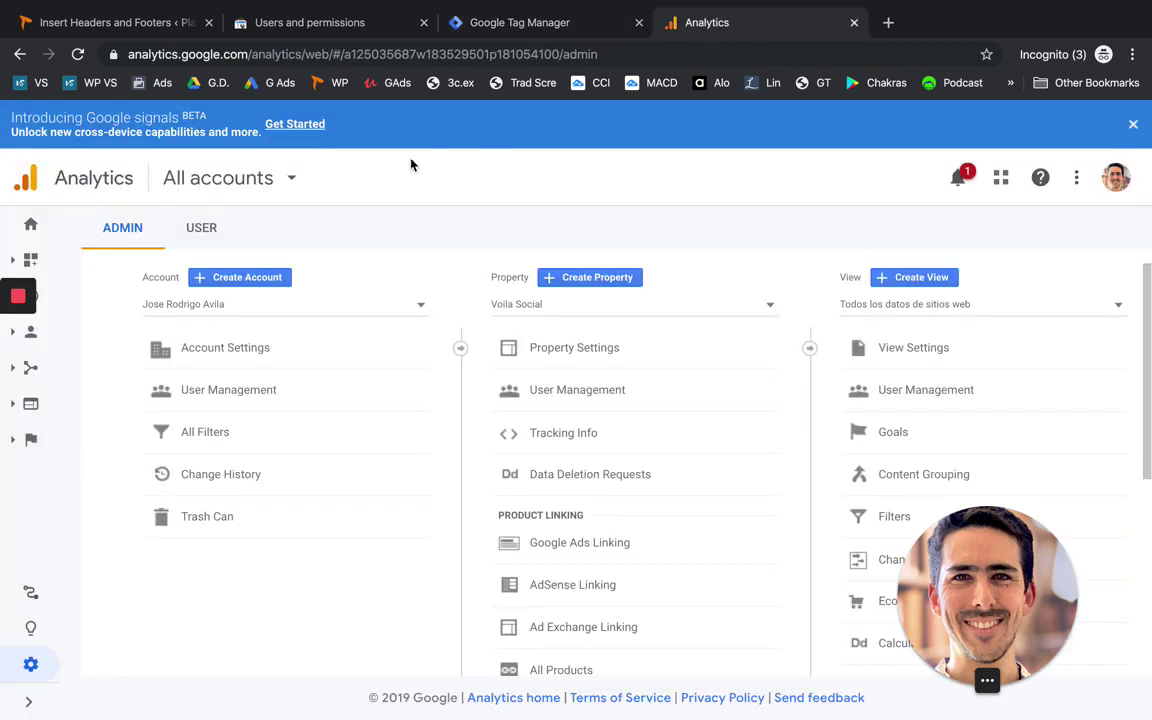
pyautogui.click(238, 279)
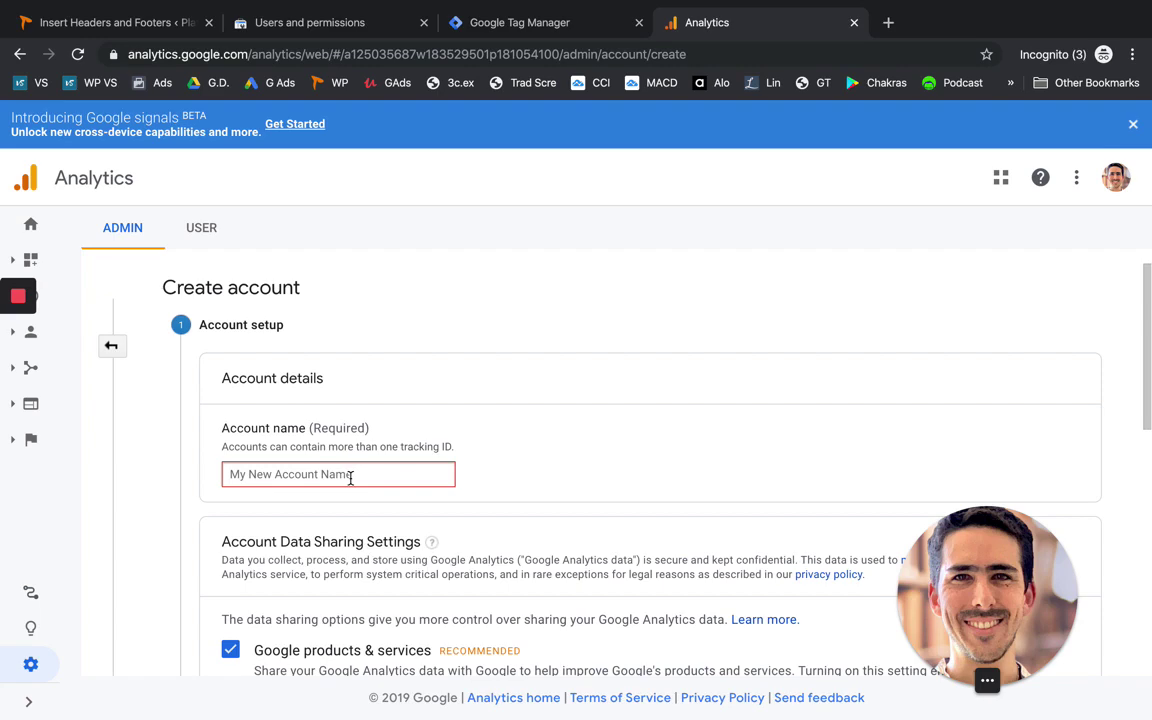
pyautogui.write('Platicar')
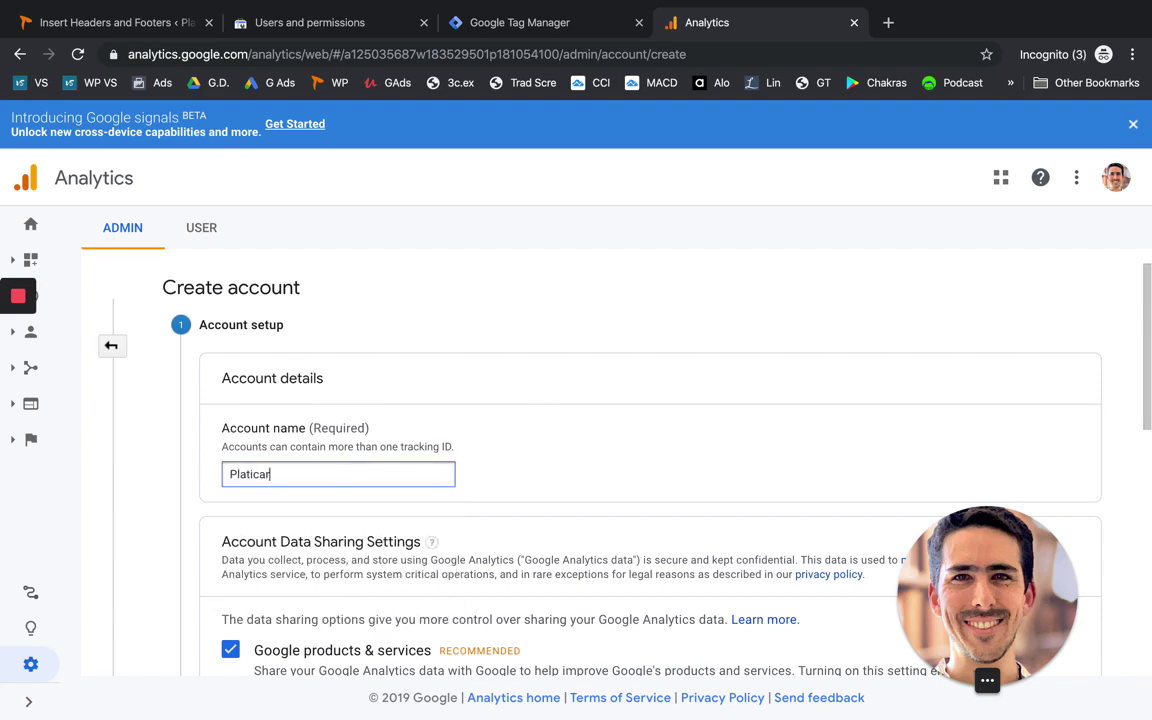
pyautogui.write('te')
pyautogui.scroll(-5, 530, 400)
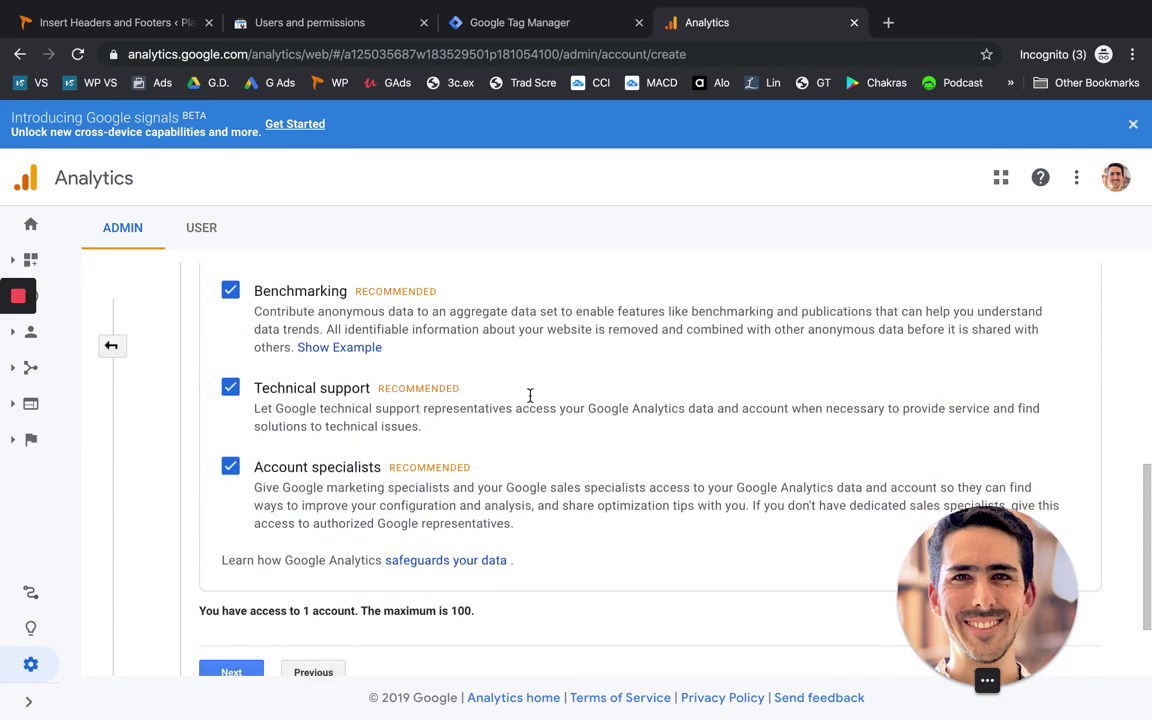
pyautogui.scroll(-2, 530, 397)
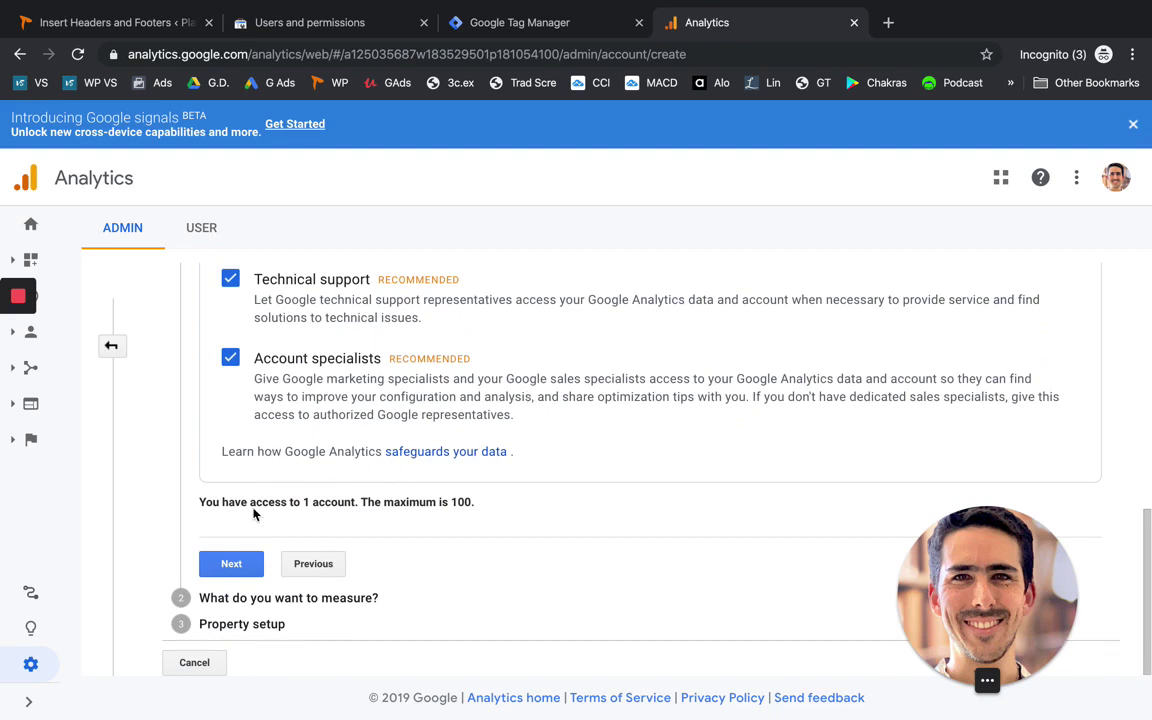
pyautogui.click(231, 563)
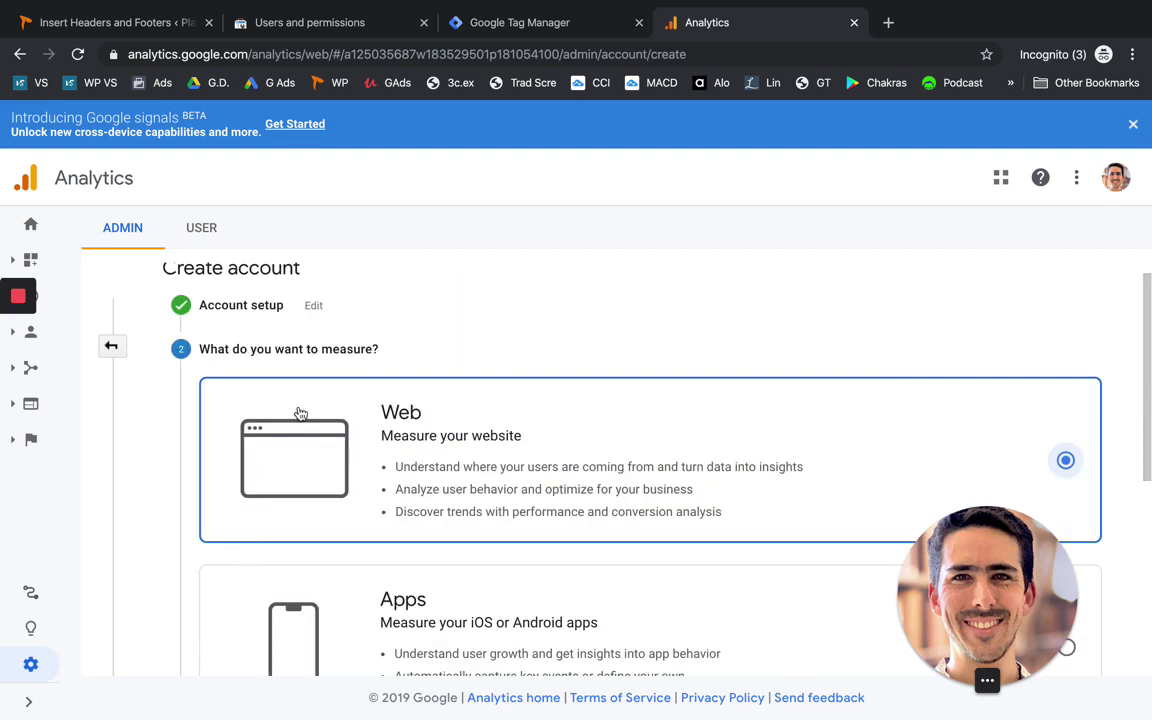
pyautogui.scroll(-2, 413, 541)
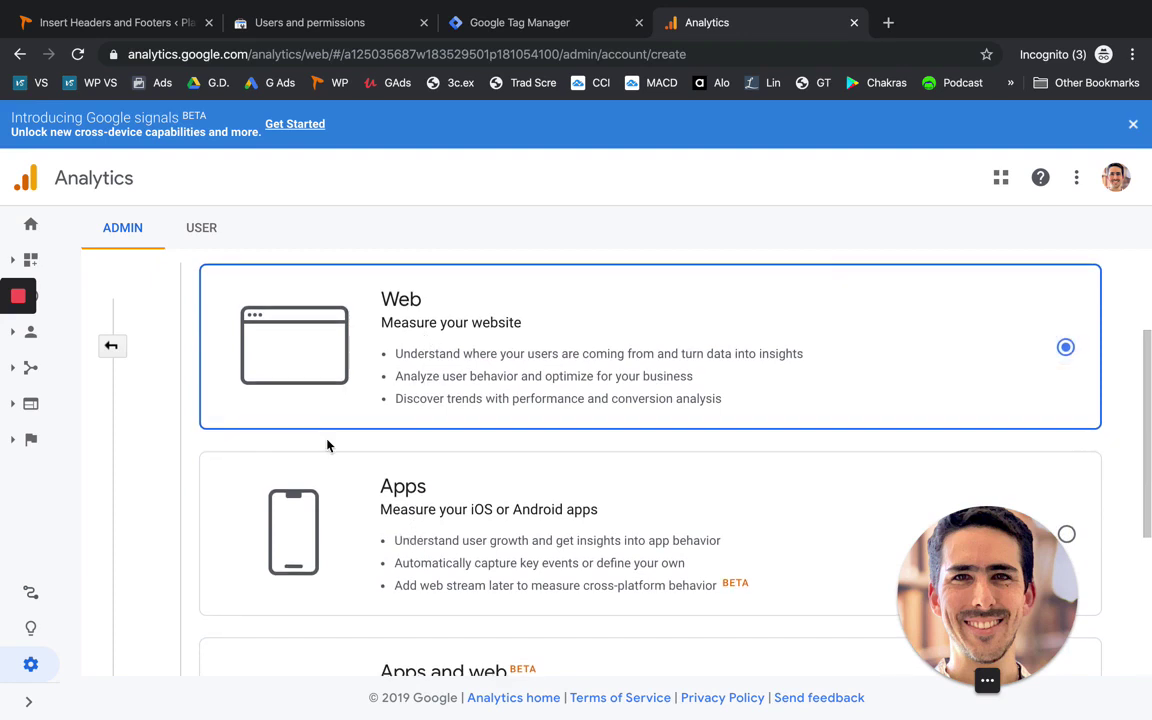
pyautogui.scroll(-5, 327, 442)
pyautogui.click(218, 592)
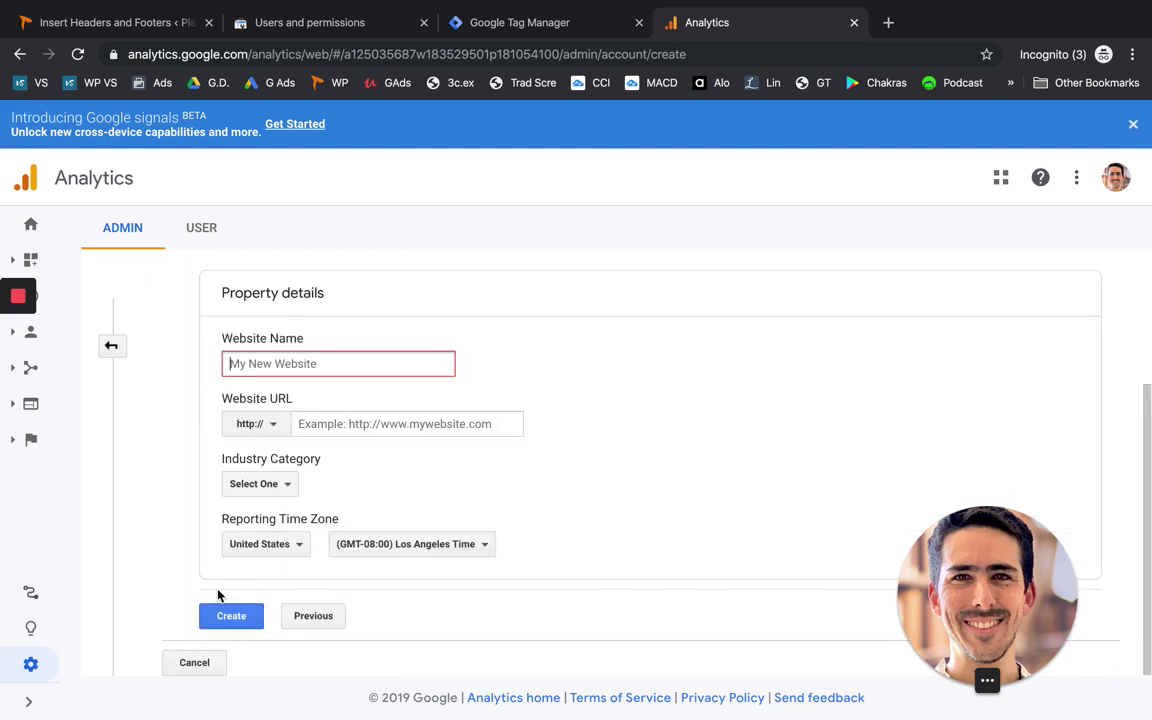
# Step: Enter website name Platicarte, URL platicarte.com, Jobs and Education industry and Chicago time zone, then Create
pyautogui.click(280, 372)
pyautogui.write('Platicarte')
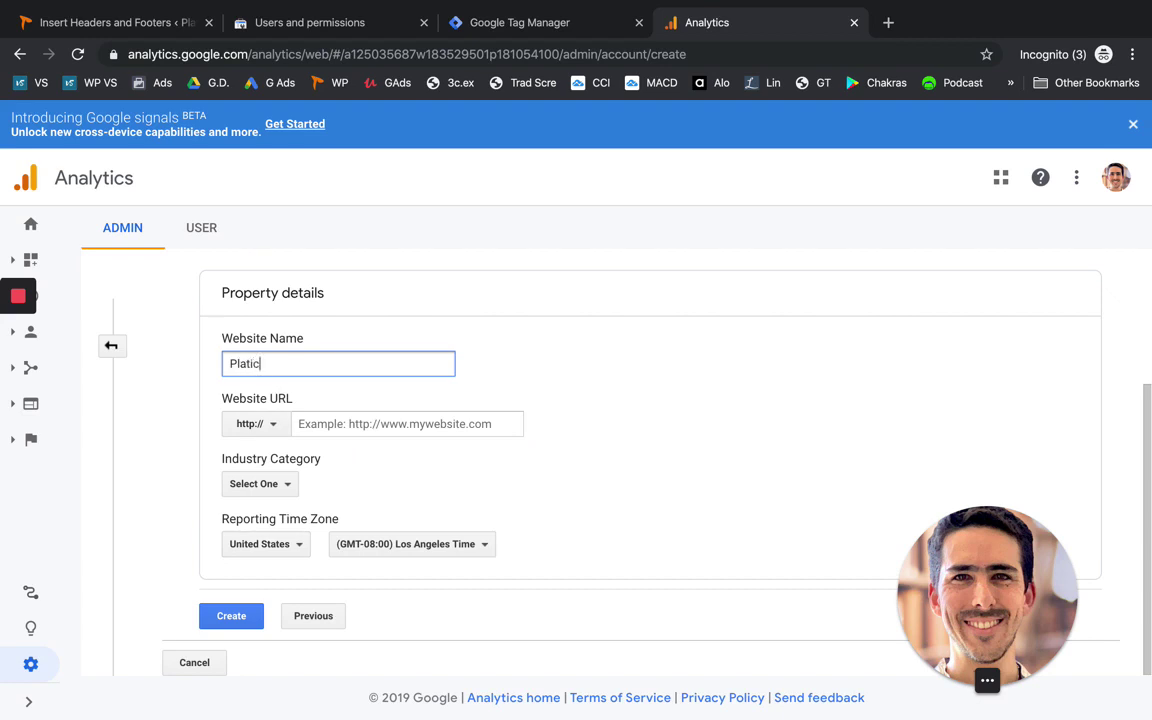
pyautogui.click(368, 427)
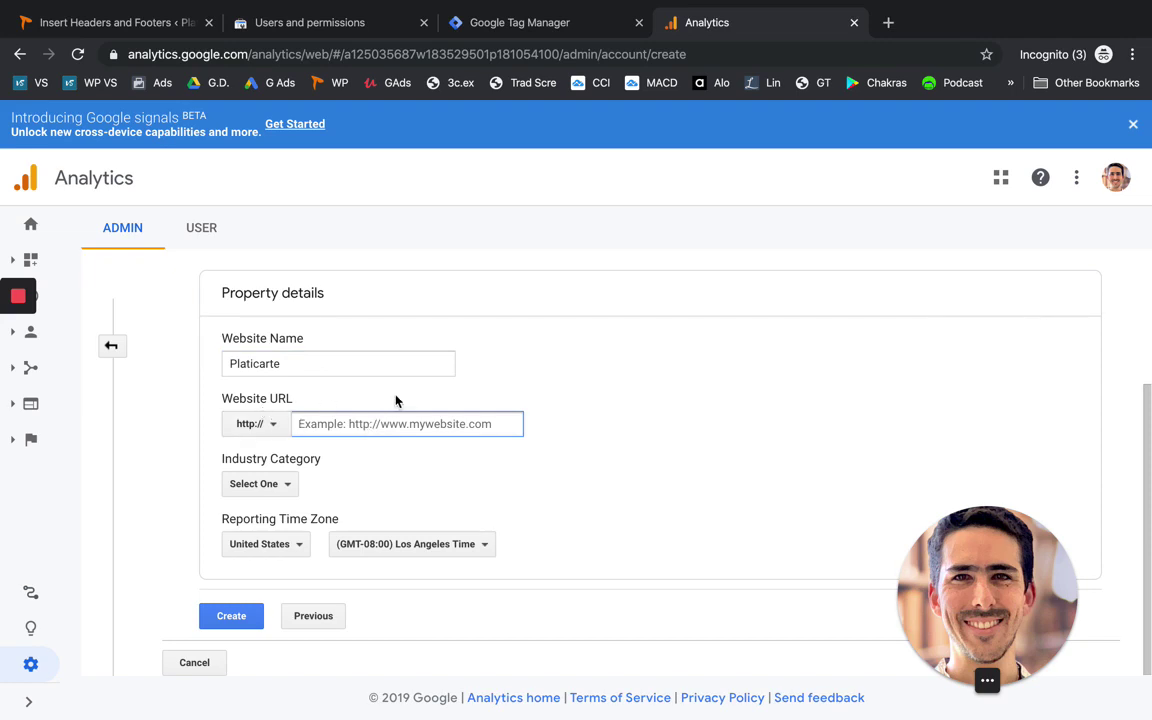
pyautogui.write('platicarte.com')
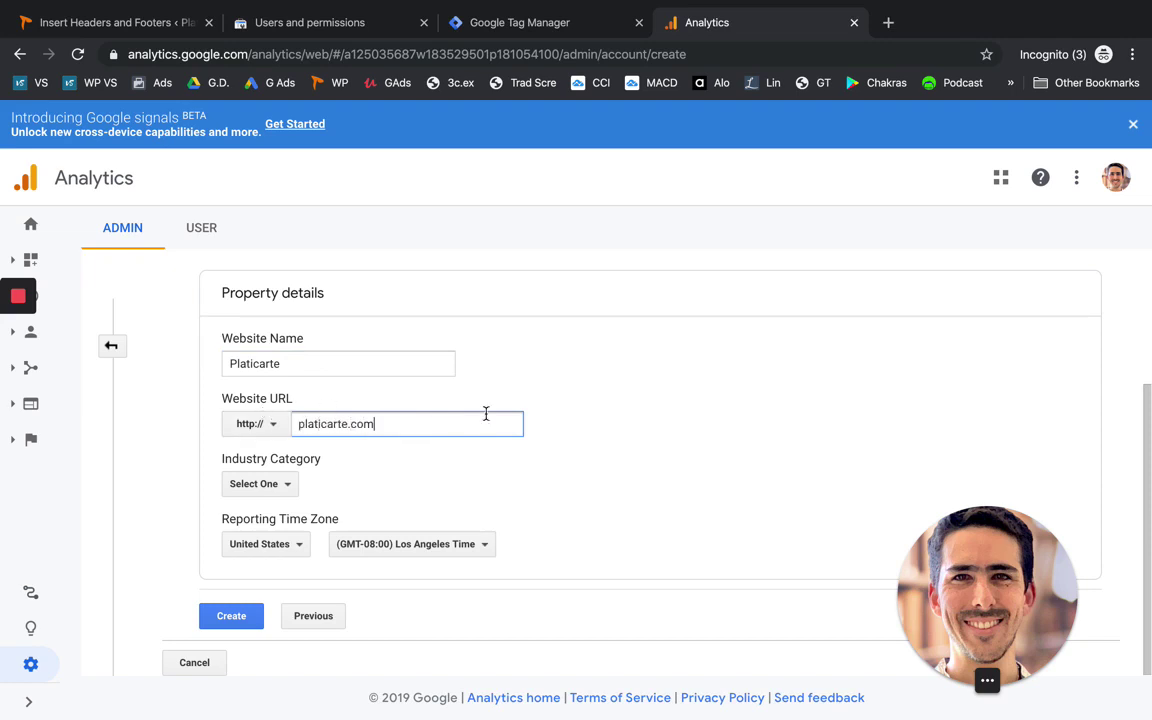
pyautogui.click(260, 485)
pyautogui.scroll(-5, 292, 603)
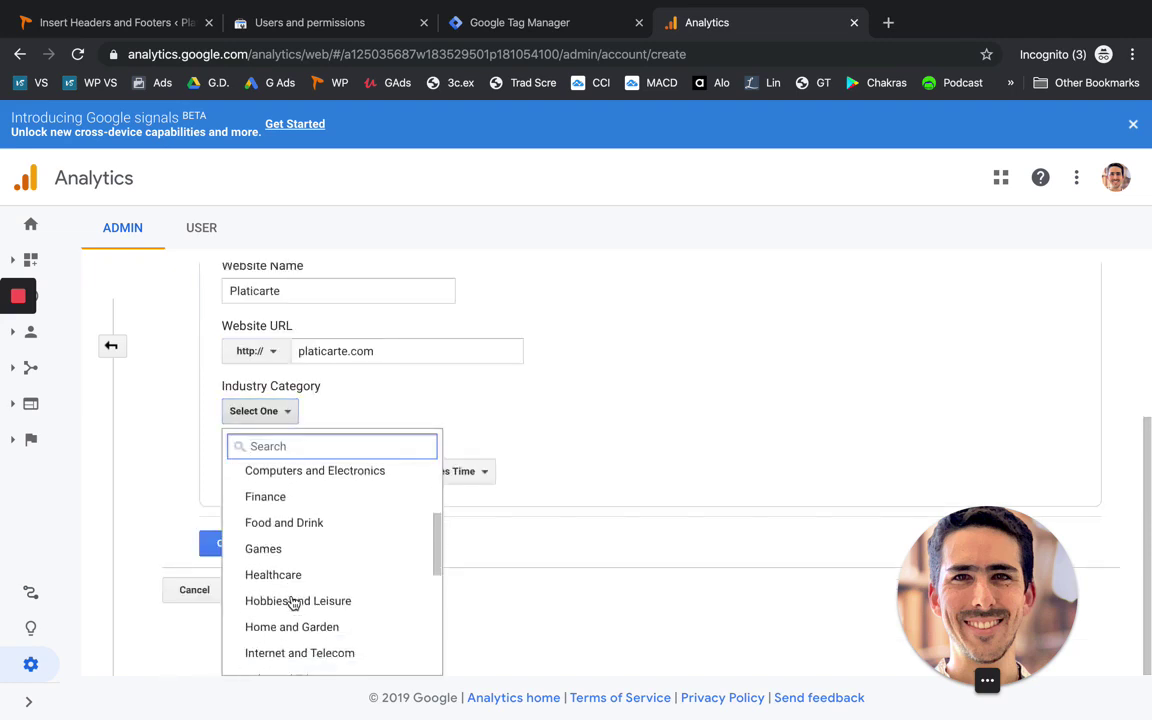
pyautogui.click(313, 542)
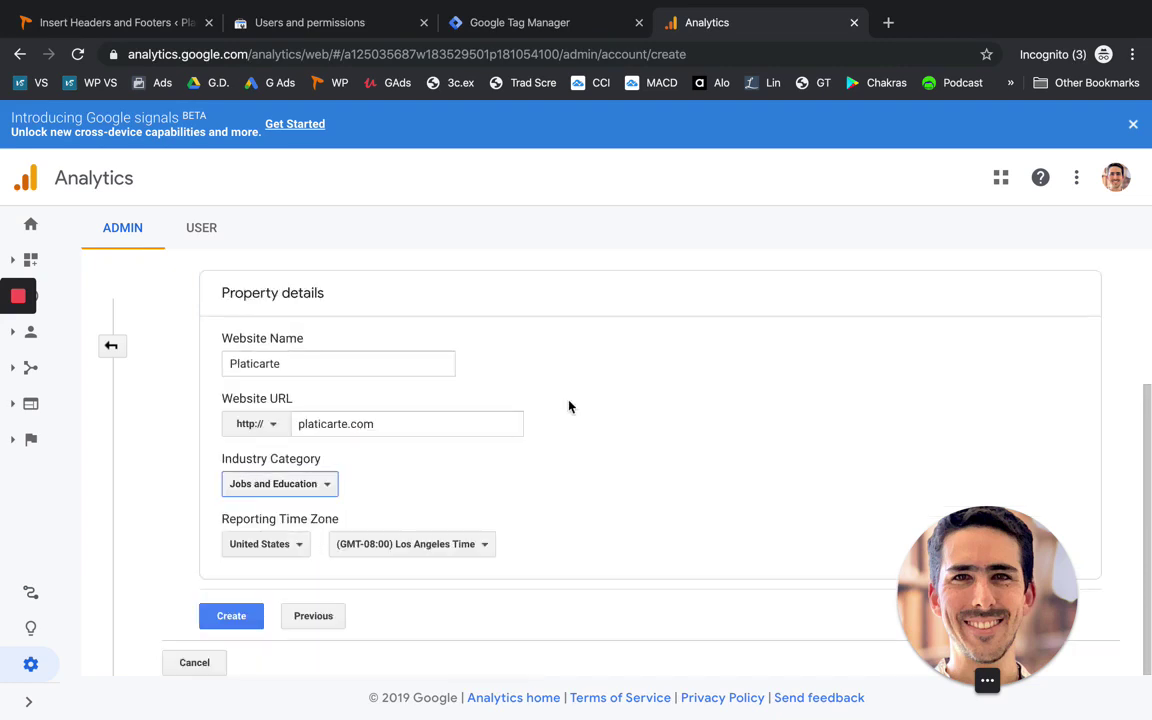
pyautogui.click(487, 545)
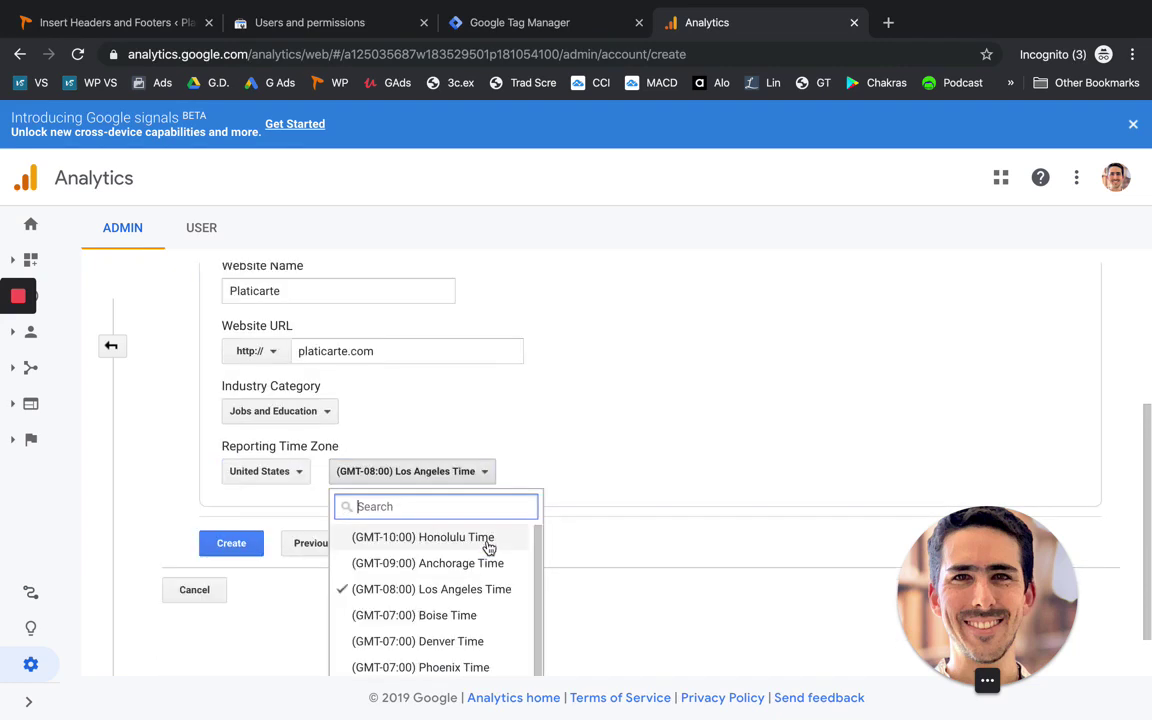
pyautogui.write('chic')
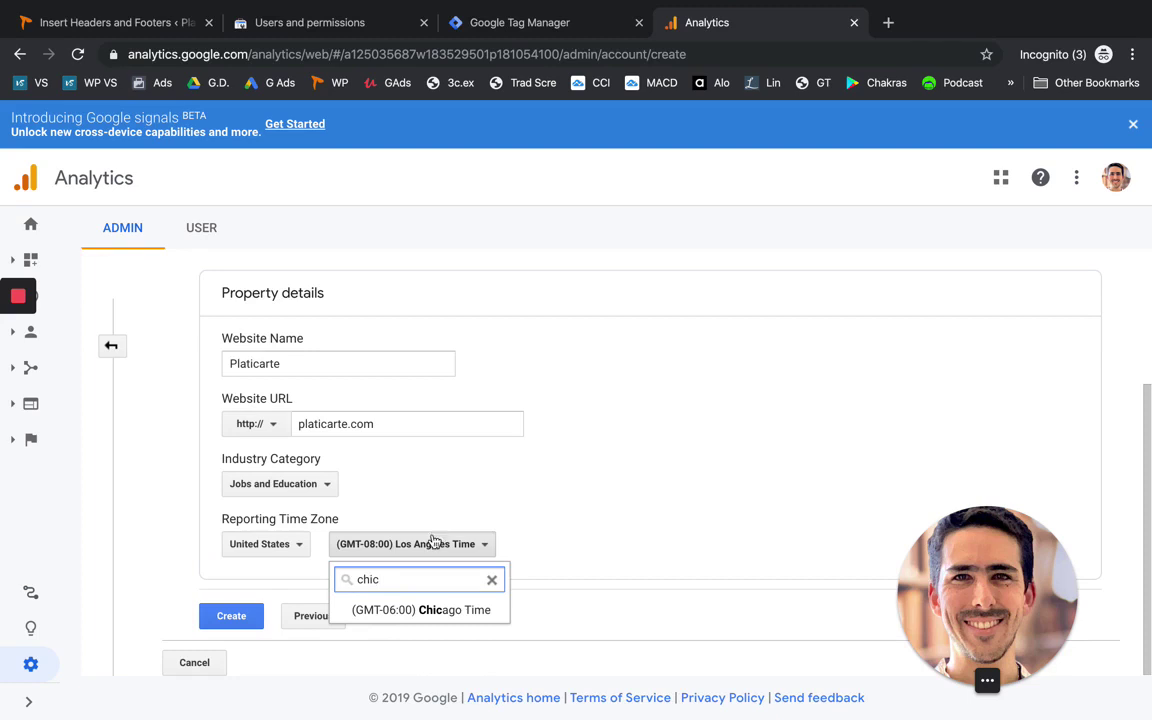
pyautogui.click(365, 609)
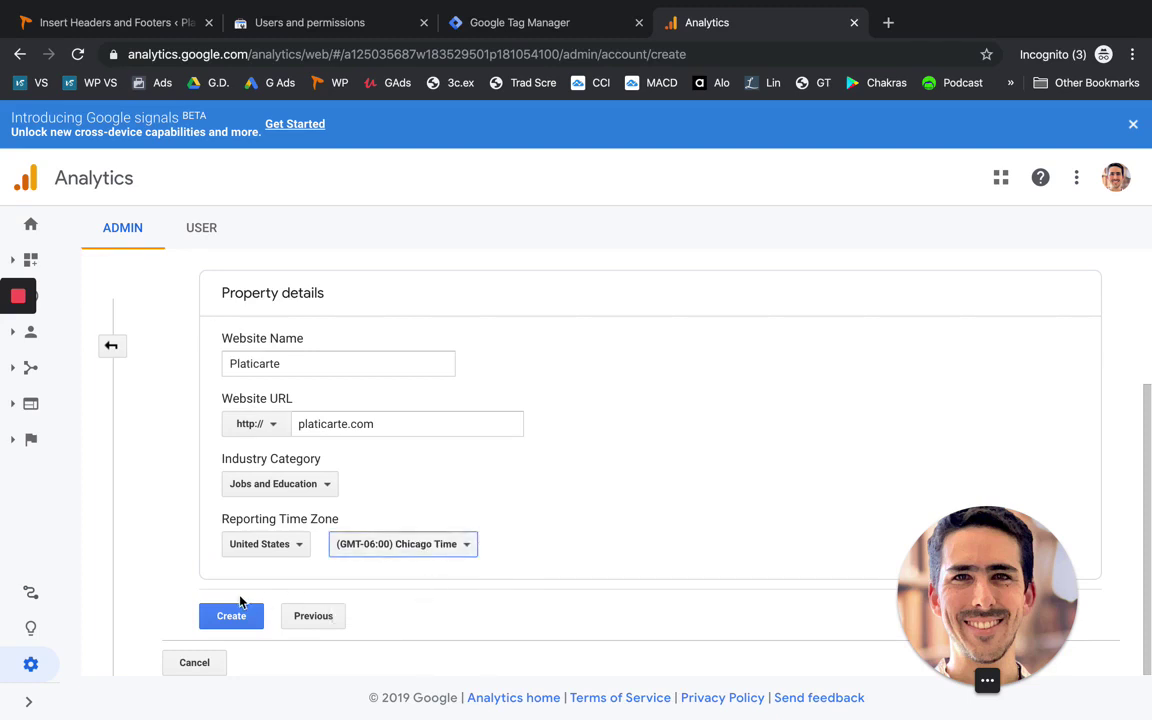
pyautogui.click(222, 622)
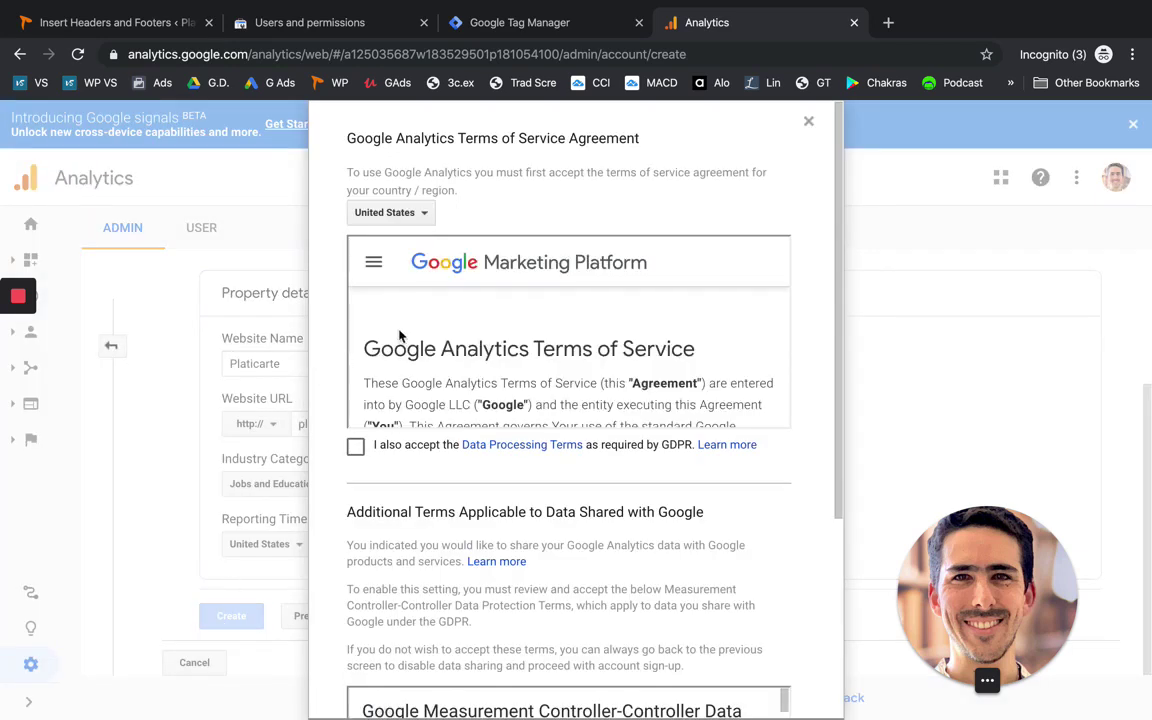
pyautogui.click(356, 448)
pyautogui.scroll(-3, 333, 514)
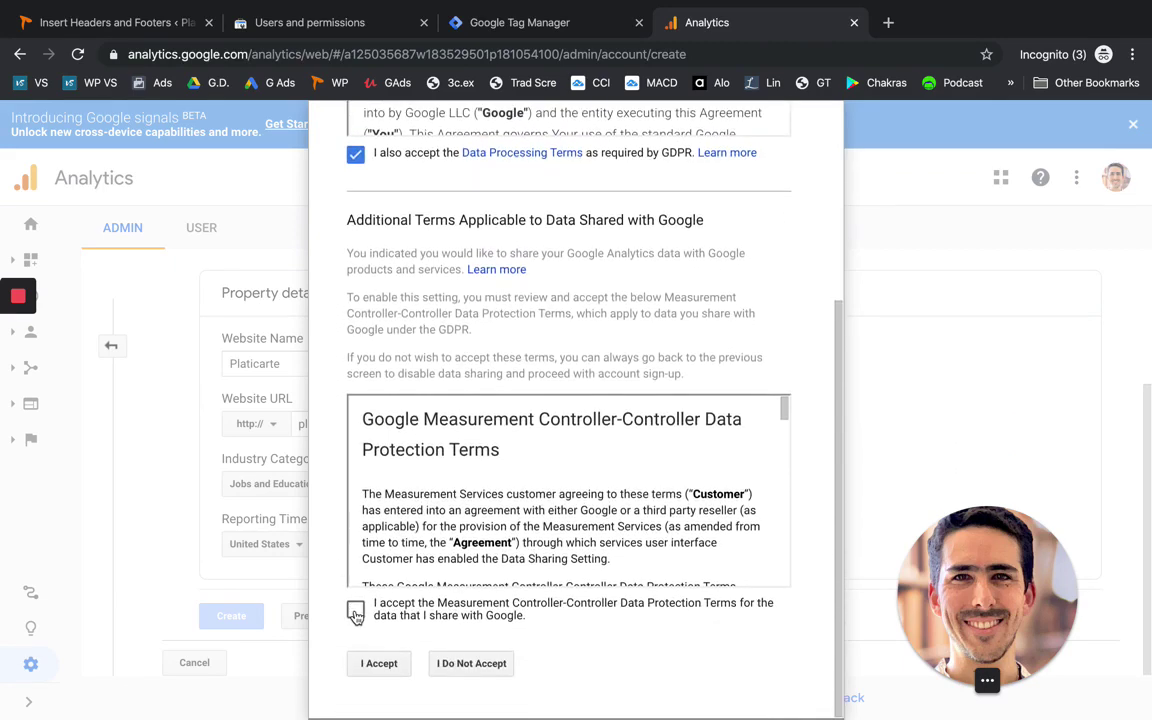
pyautogui.click(356, 611)
pyautogui.click(379, 665)
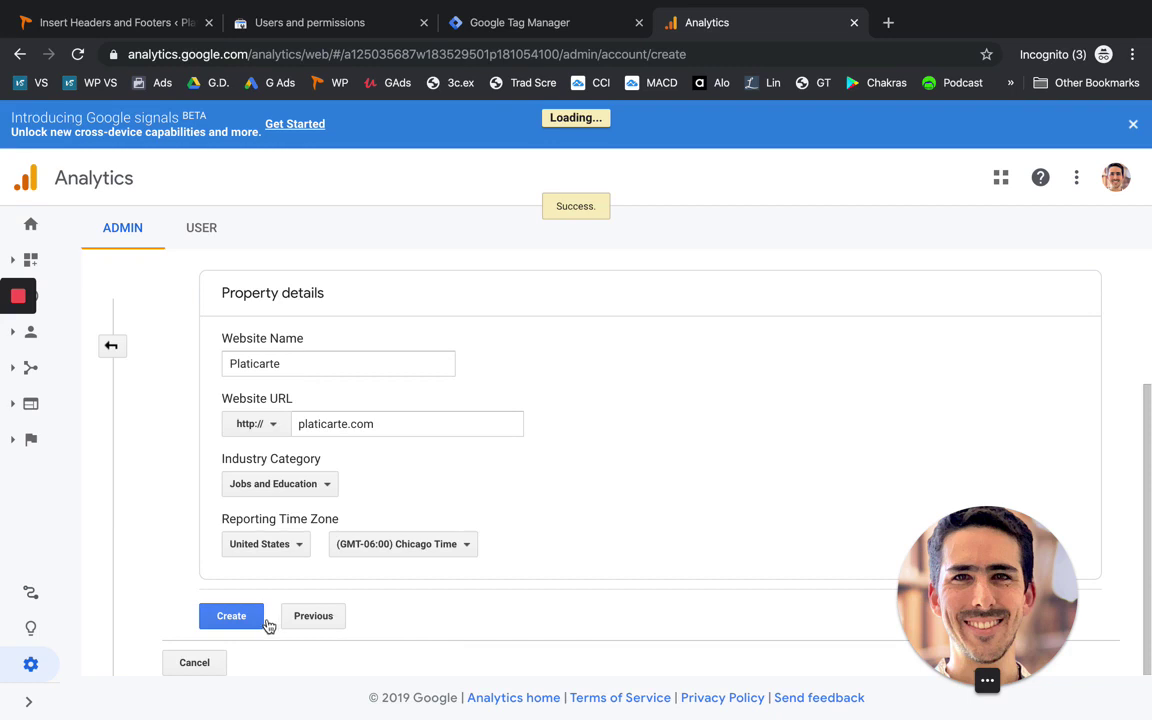
pyautogui.click(266, 620)
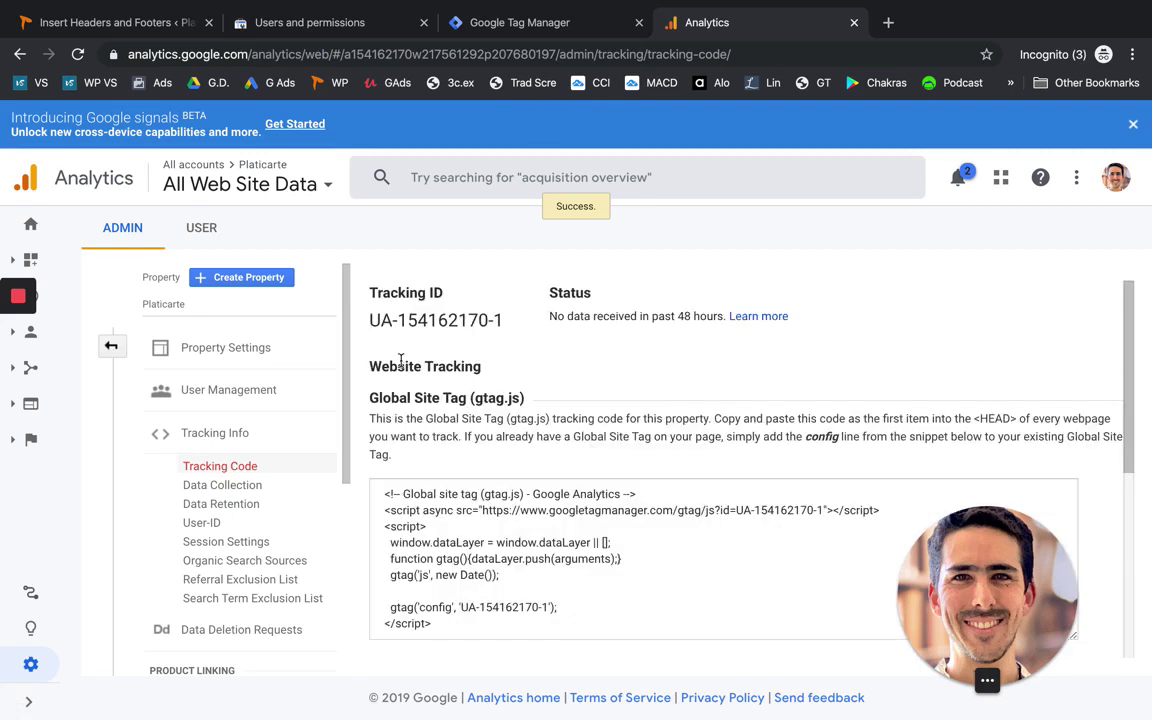
pyautogui.moveTo(370, 322); pyautogui.dragTo(511, 328)
pyautogui.hotkey('ctrl', 'c')
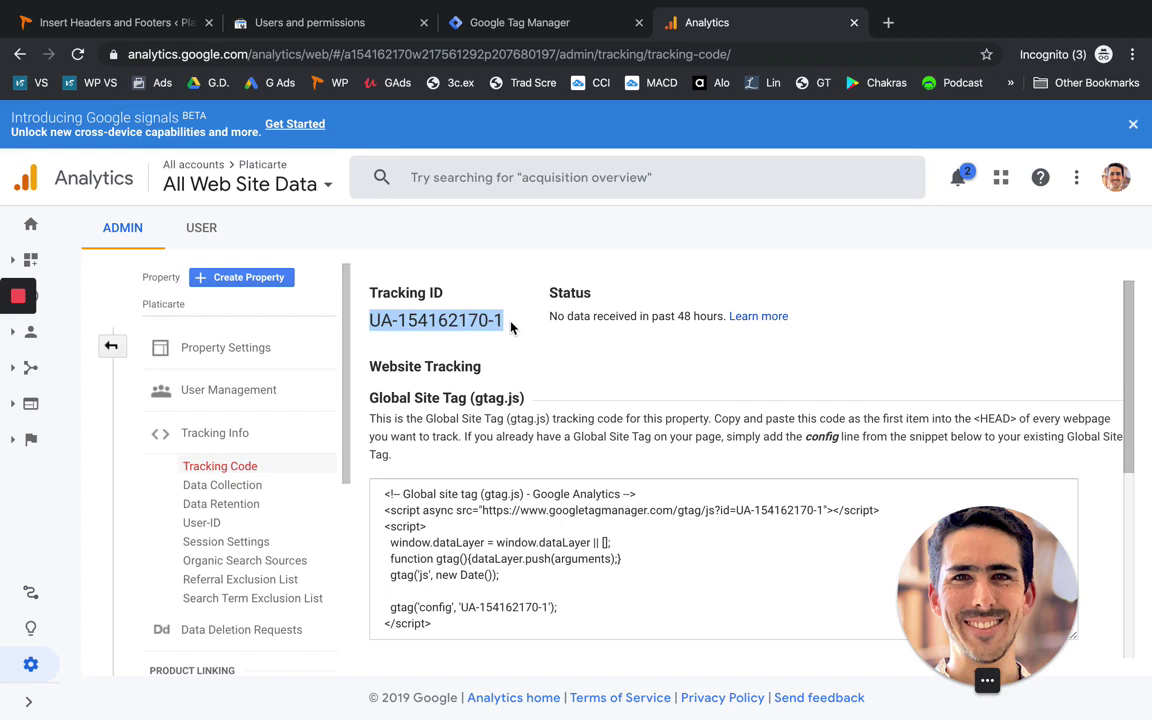
# Step: Paste the tracking ID into a new variable and save it as Google Analytics Settings
pyautogui.click(530, 30)
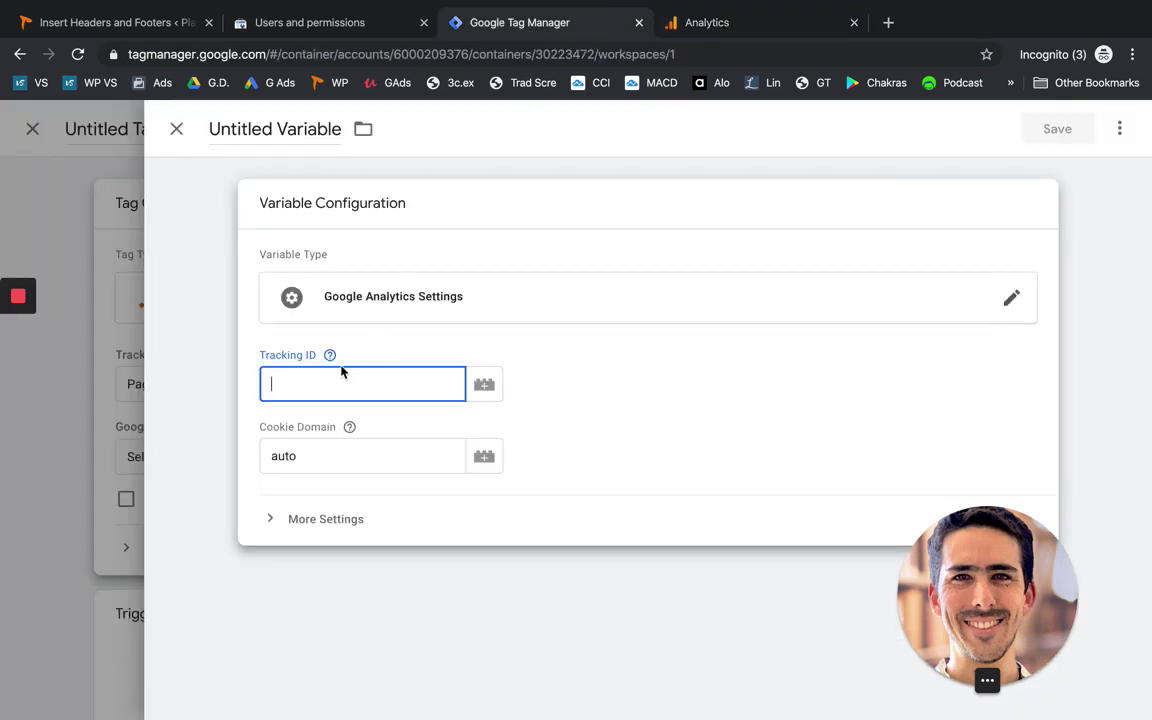
pyautogui.hotkey('ctrl', 'v')
pyautogui.click(343, 412)
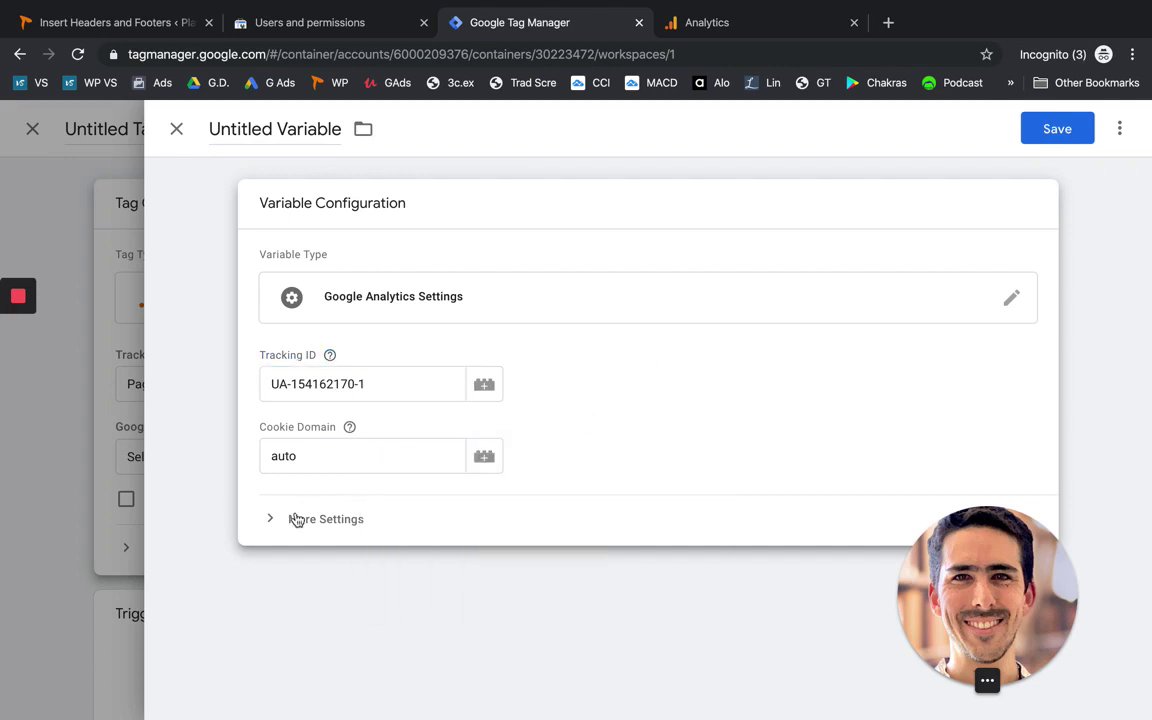
pyautogui.click(1043, 131)
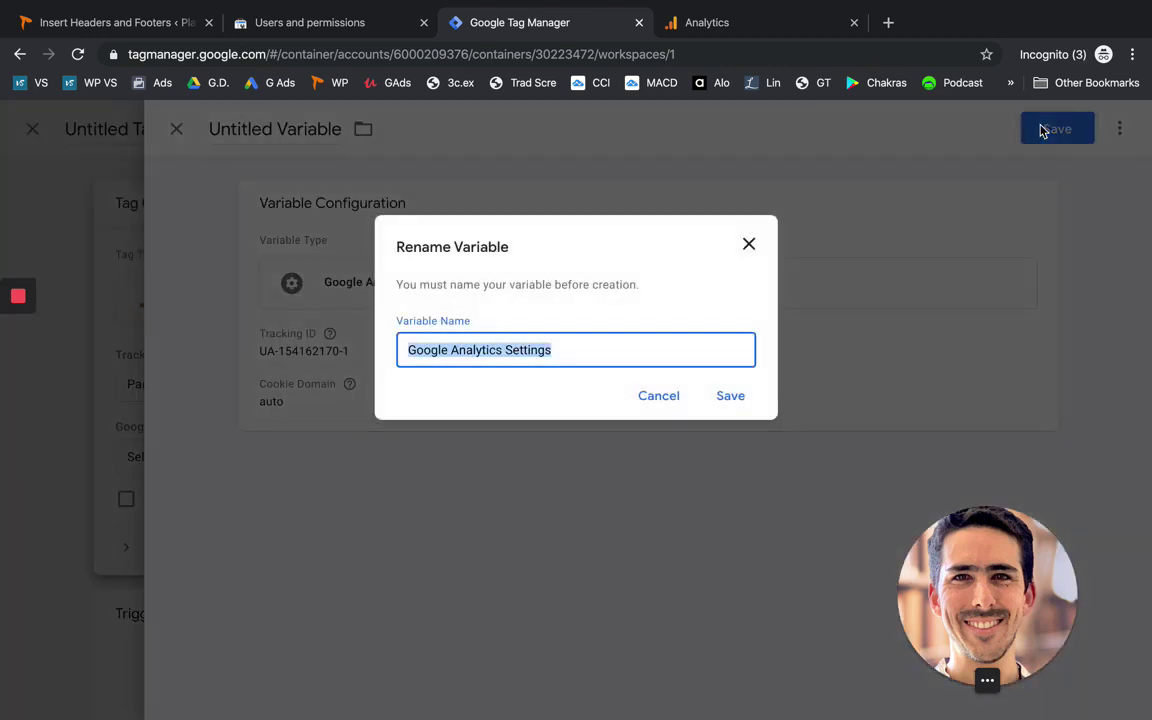
pyautogui.click(741, 400)
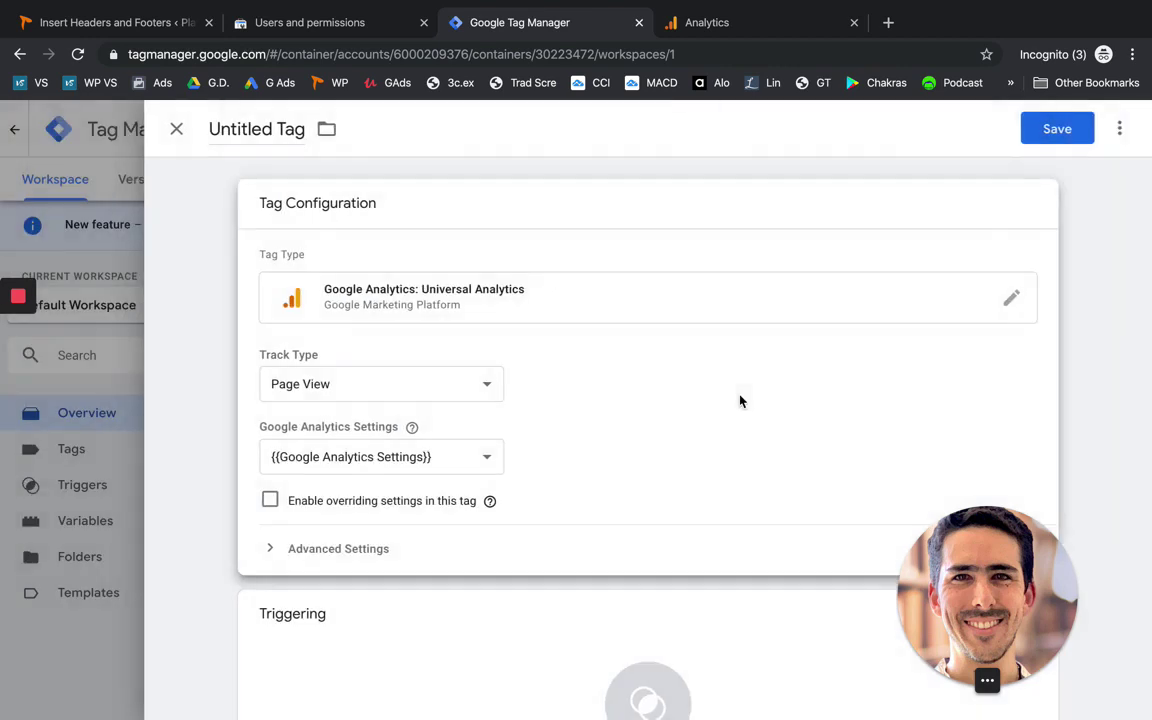
# Step: Add the All Pages trigger, rename the tag to Analytics, and save it
pyautogui.scroll(-3, 491, 460)
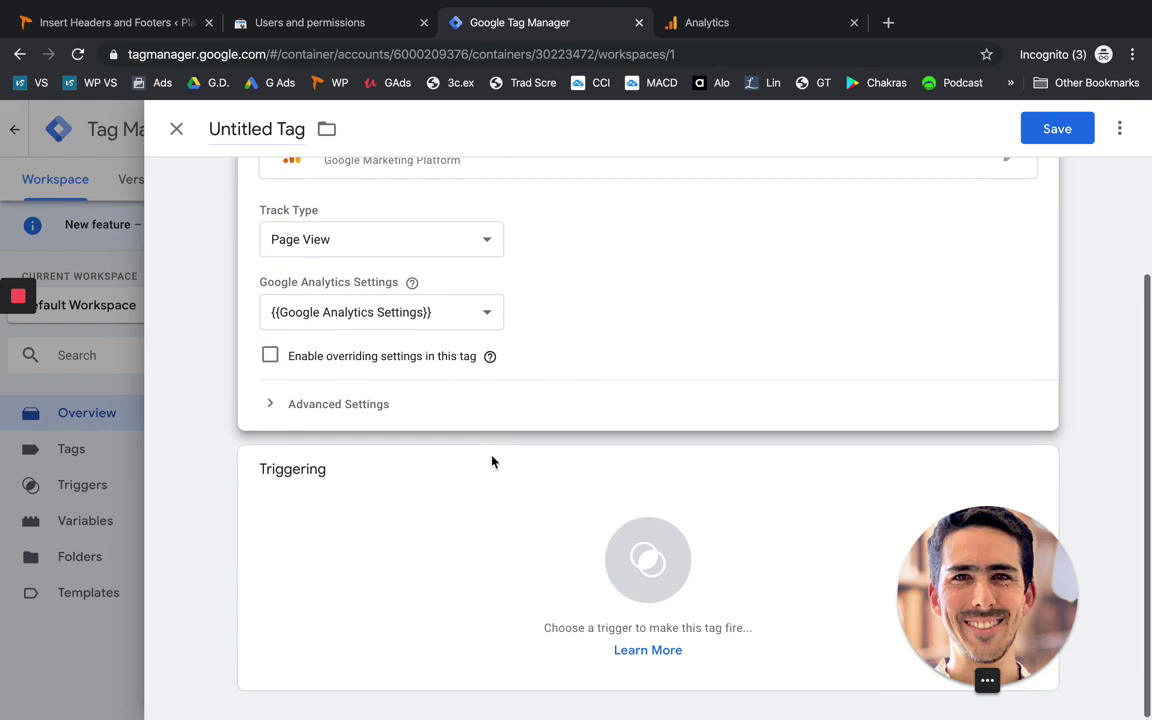
pyautogui.click(660, 571)
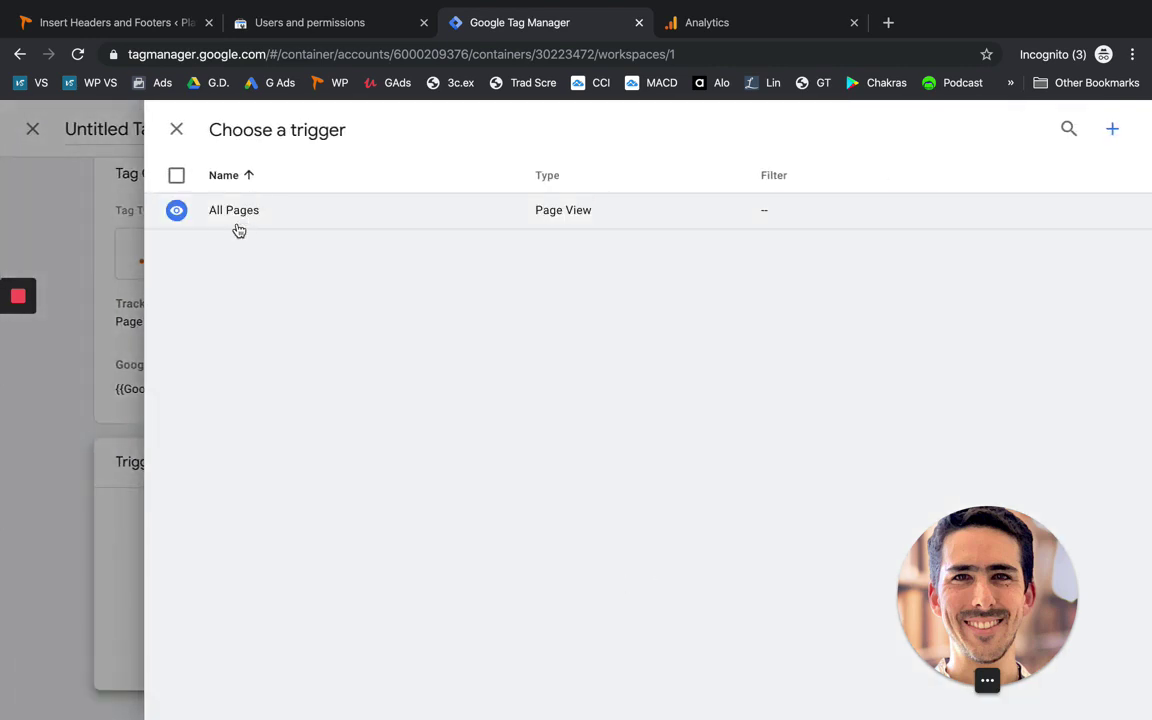
pyautogui.click(236, 220)
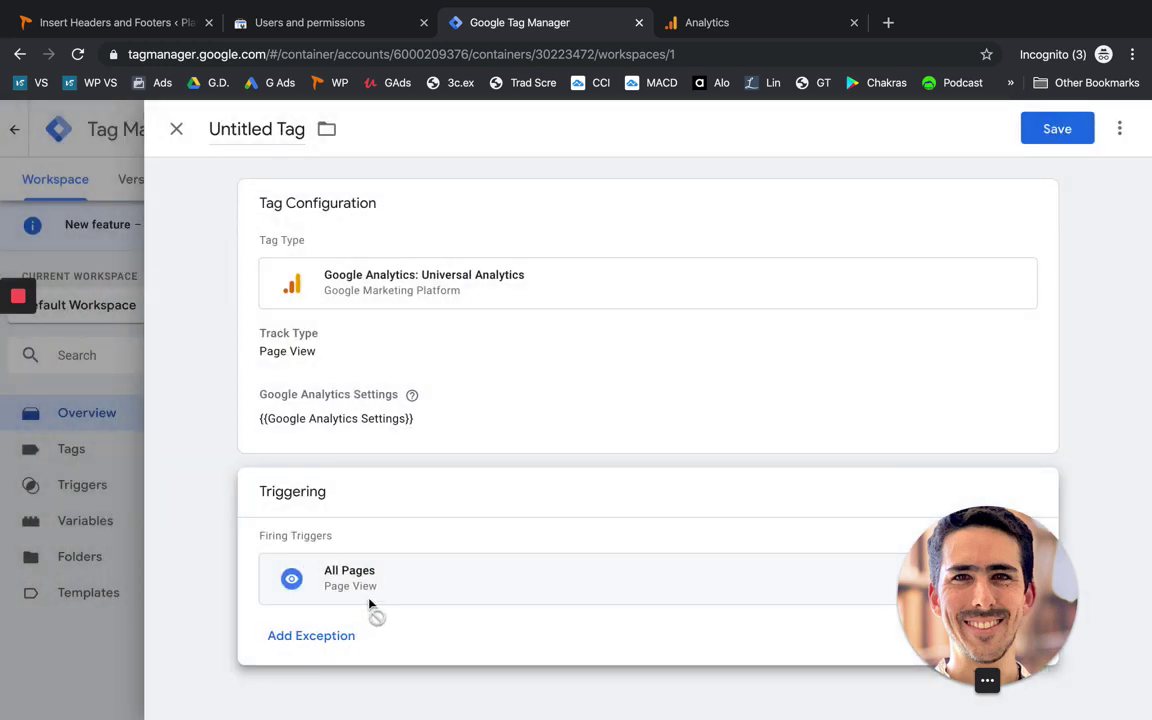
pyautogui.click(215, 129)
pyautogui.moveTo(192, 125); pyautogui.dragTo(340, 133)
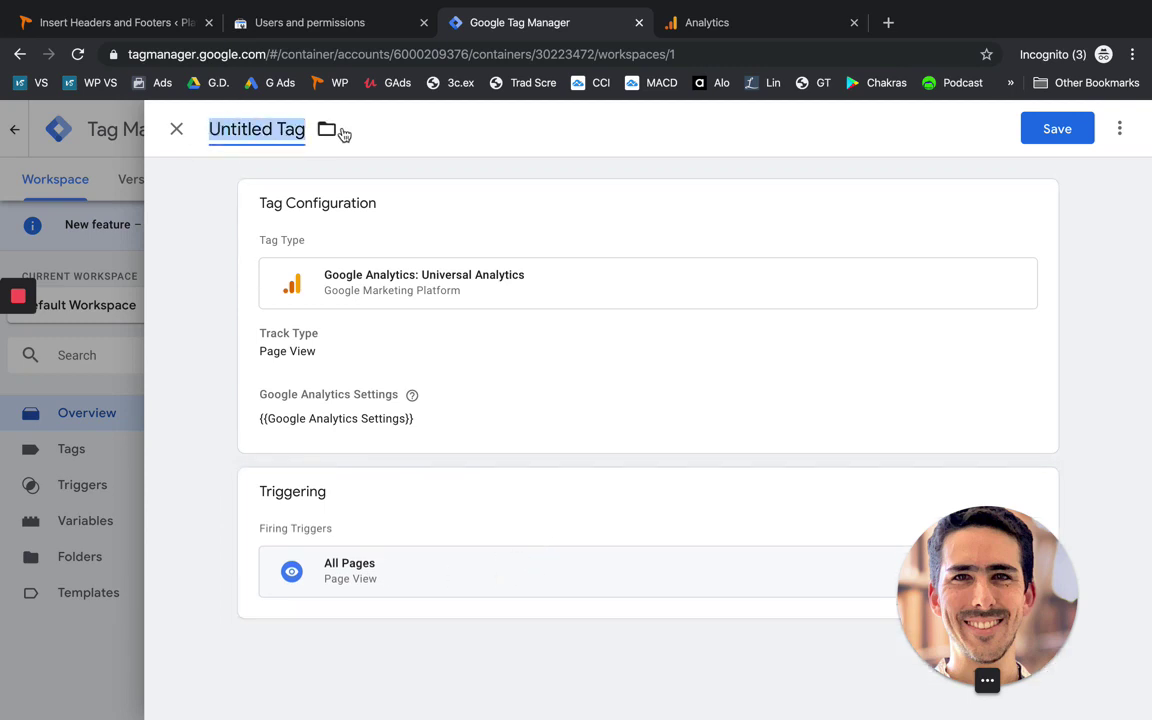
pyautogui.write('Analyt')
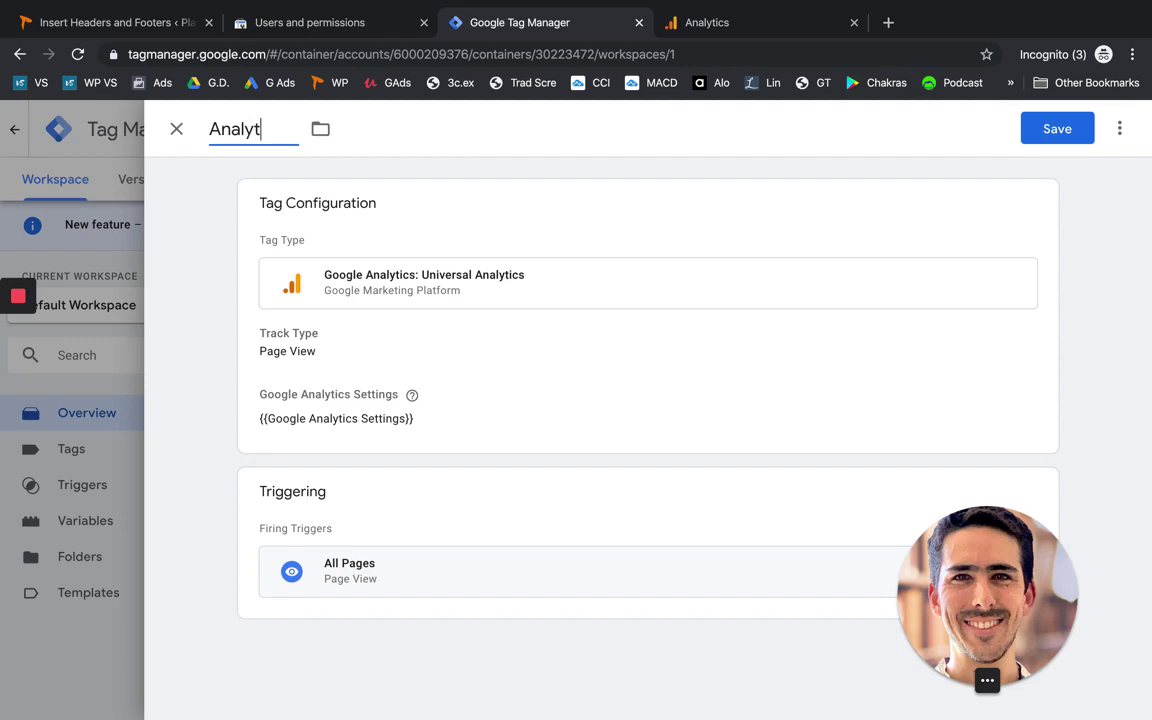
pyautogui.write('ics')
pyautogui.click(1042, 132)
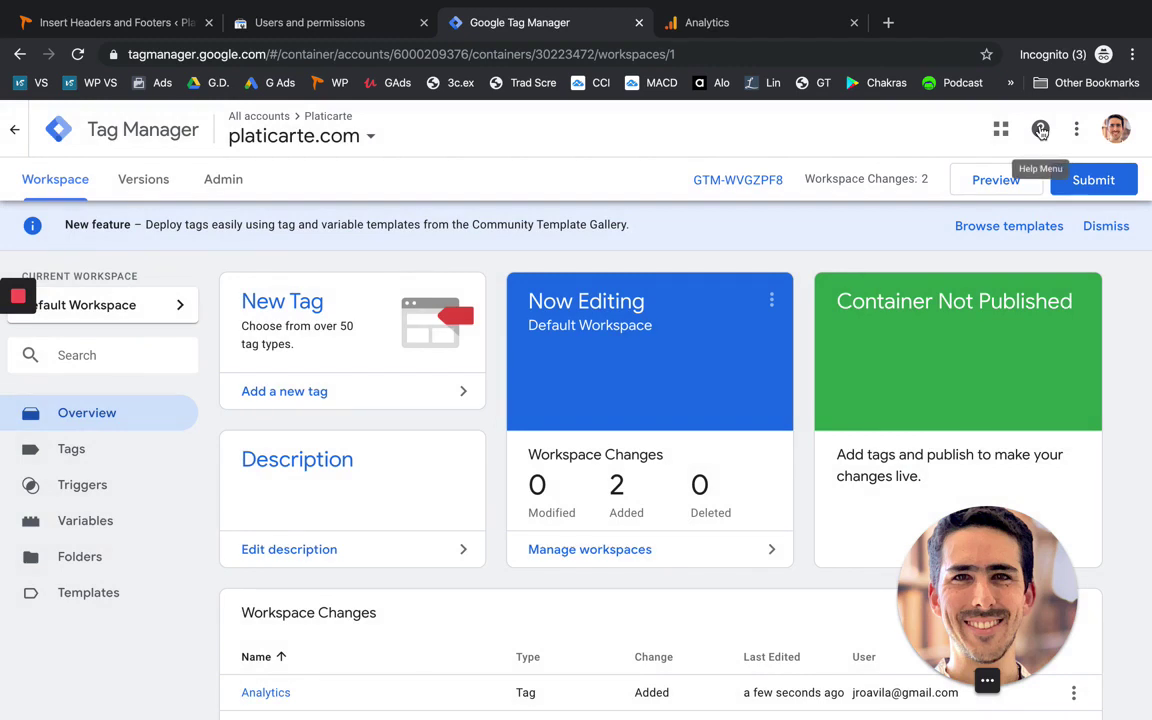
# Step: Submit the workspace with version name V1 and description 'Added Analytics'
pyautogui.click(1094, 181)
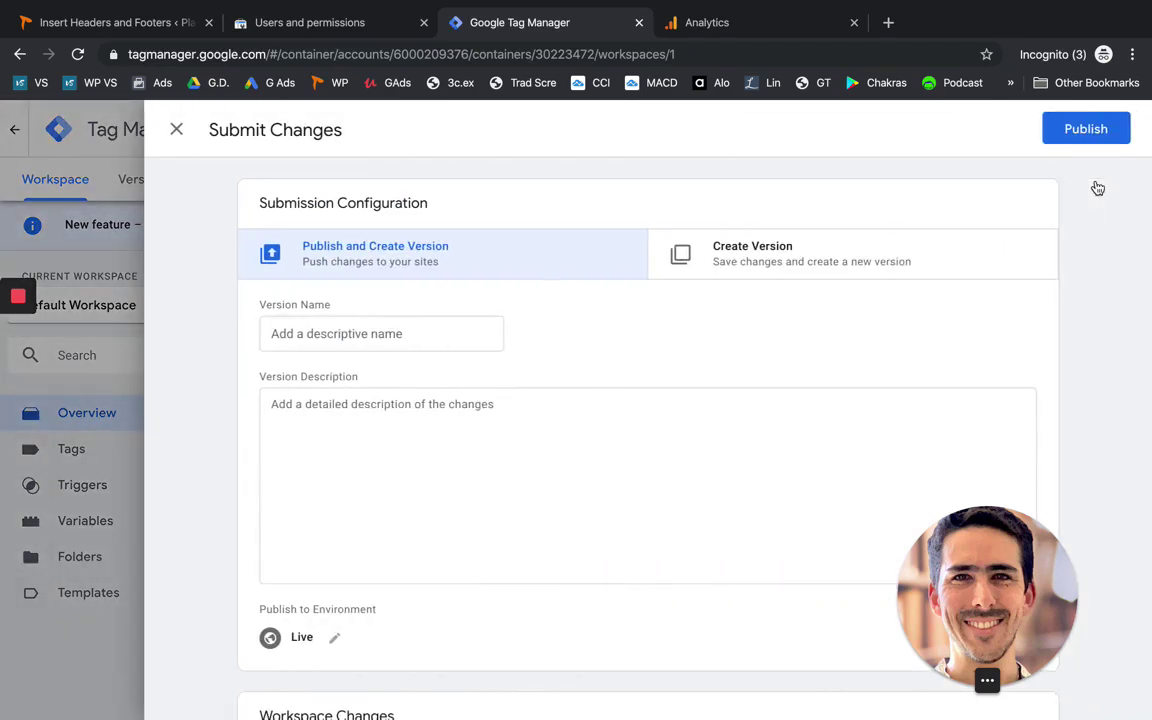
pyautogui.click(462, 326)
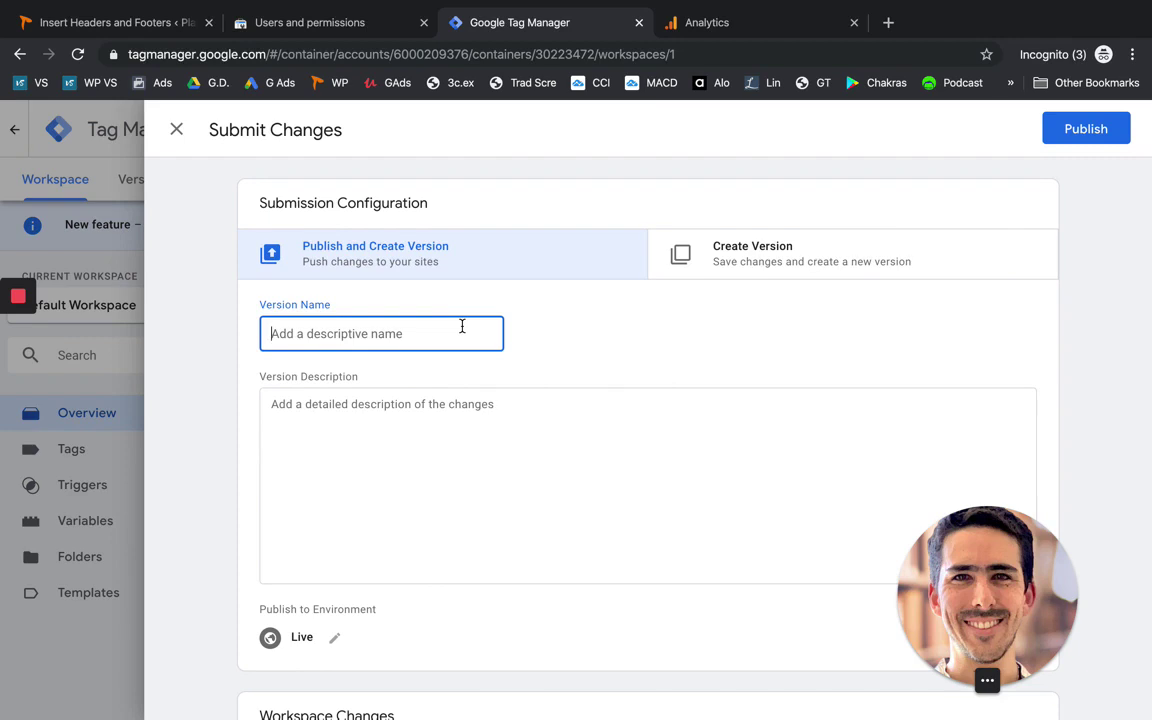
pyautogui.write('V')
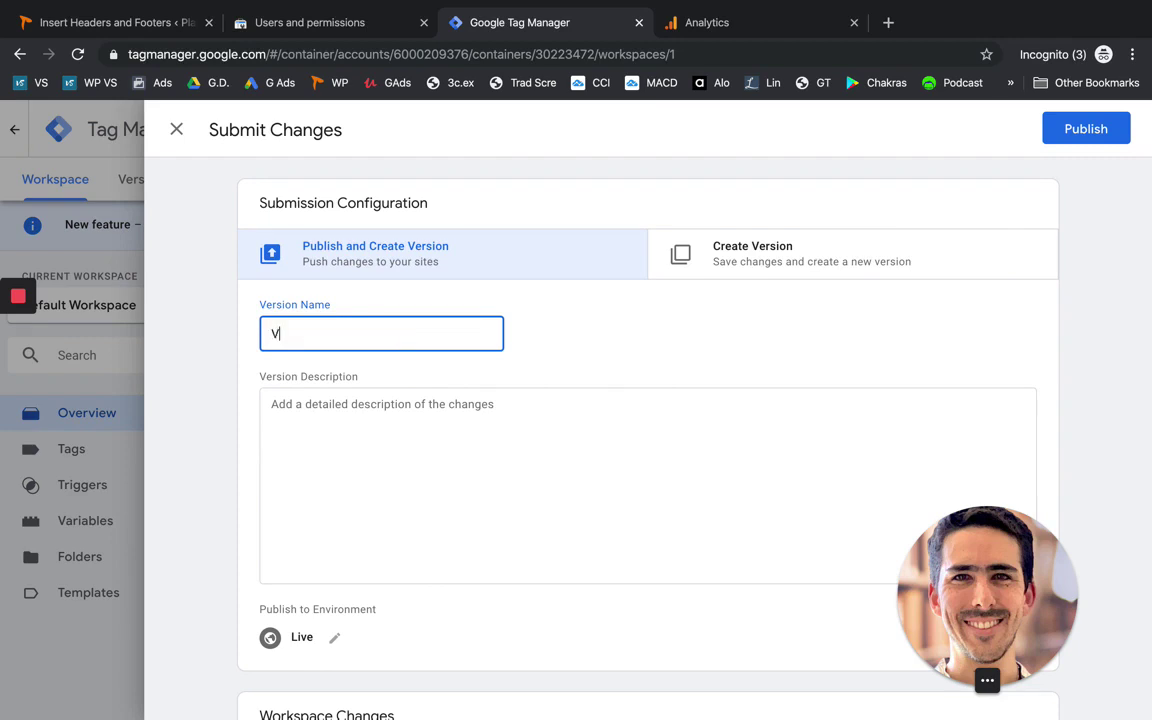
pyautogui.write('2')
pyautogui.press('BackSpace')
pyautogui.write('1')
pyautogui.click(385, 470)
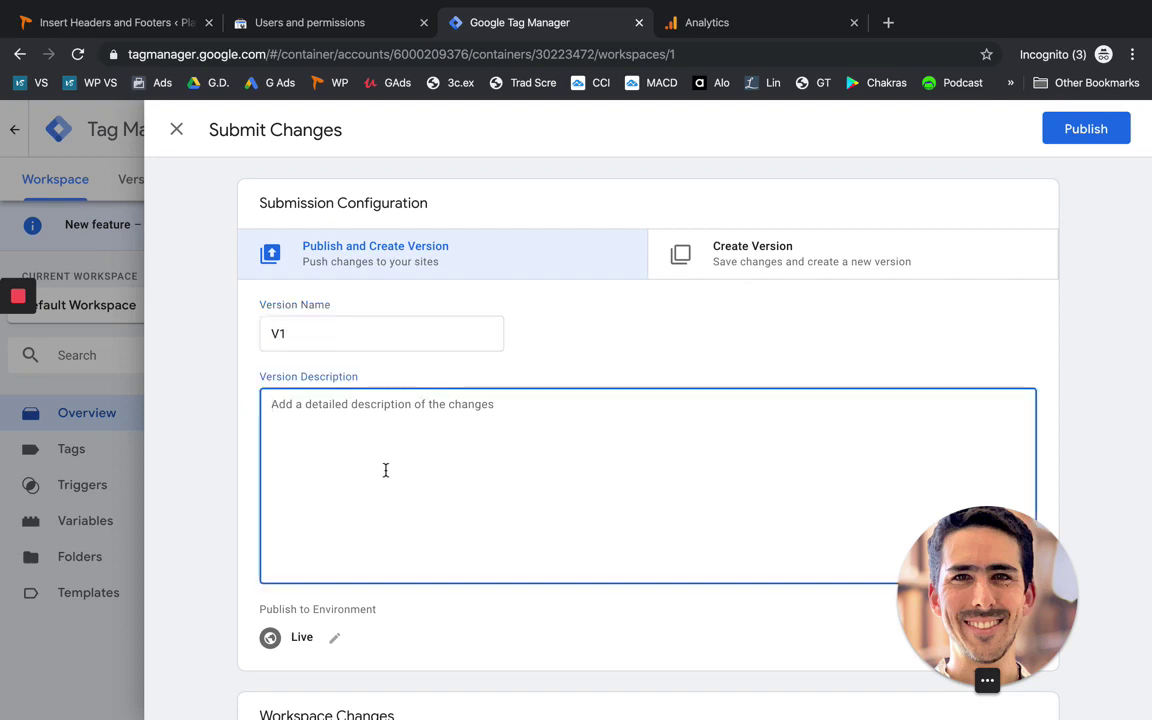
pyautogui.write('Added ')
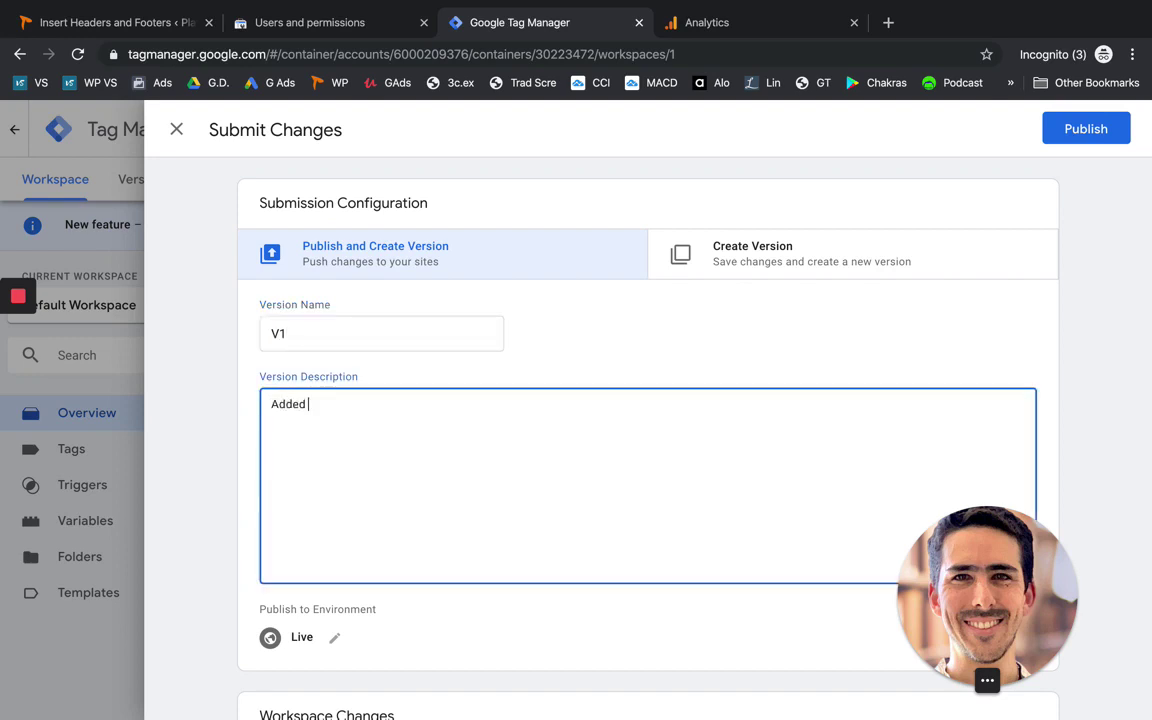
pyautogui.write('Analytics')
# Step: Publish version V1 and review the resulting Version 1 summary
pyautogui.scroll(-3, 509, 432)
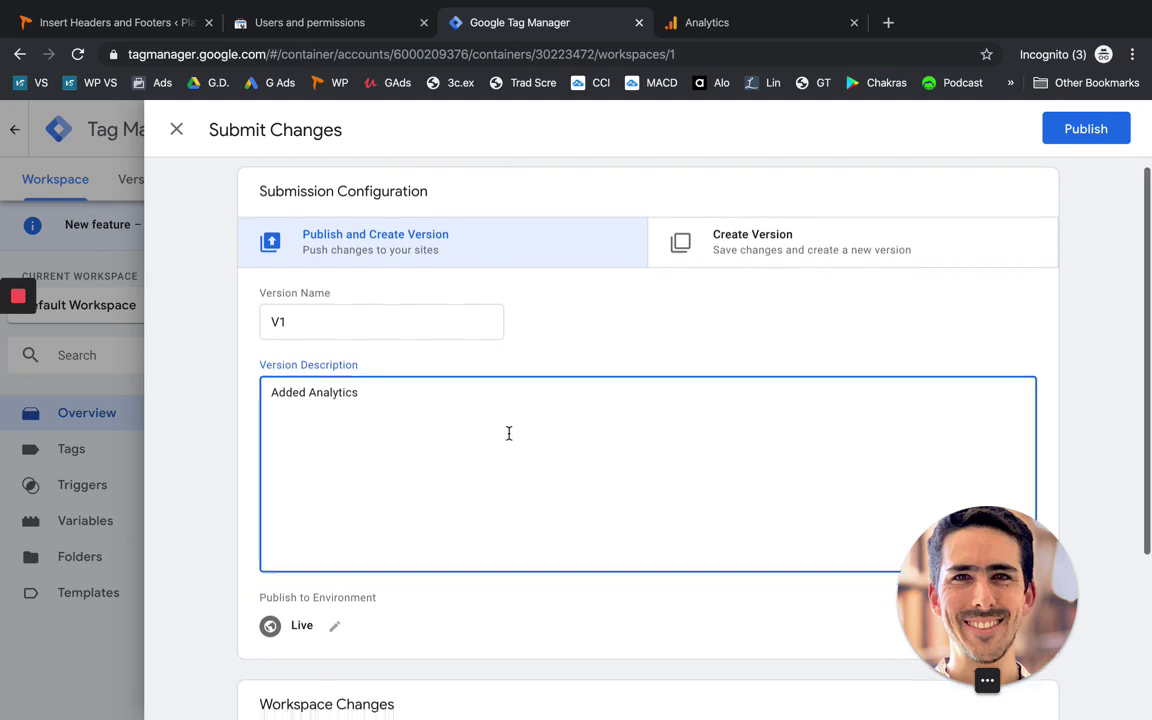
pyautogui.scroll(3, 509, 432)
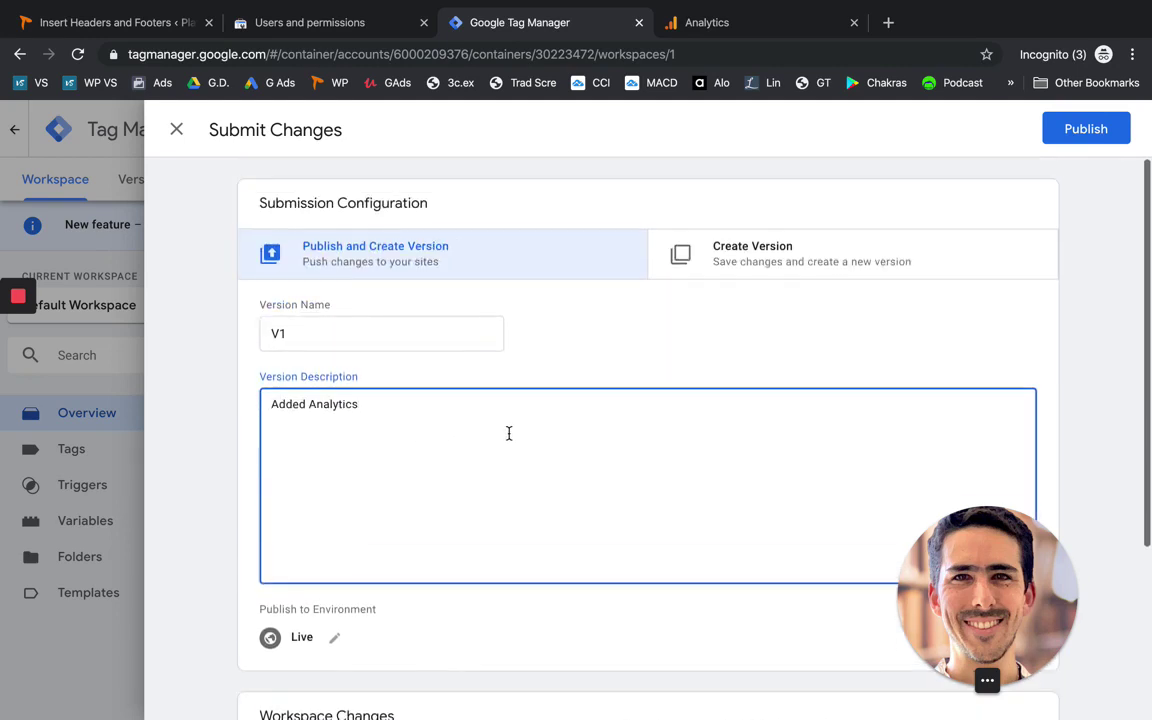
pyautogui.click(1074, 131)
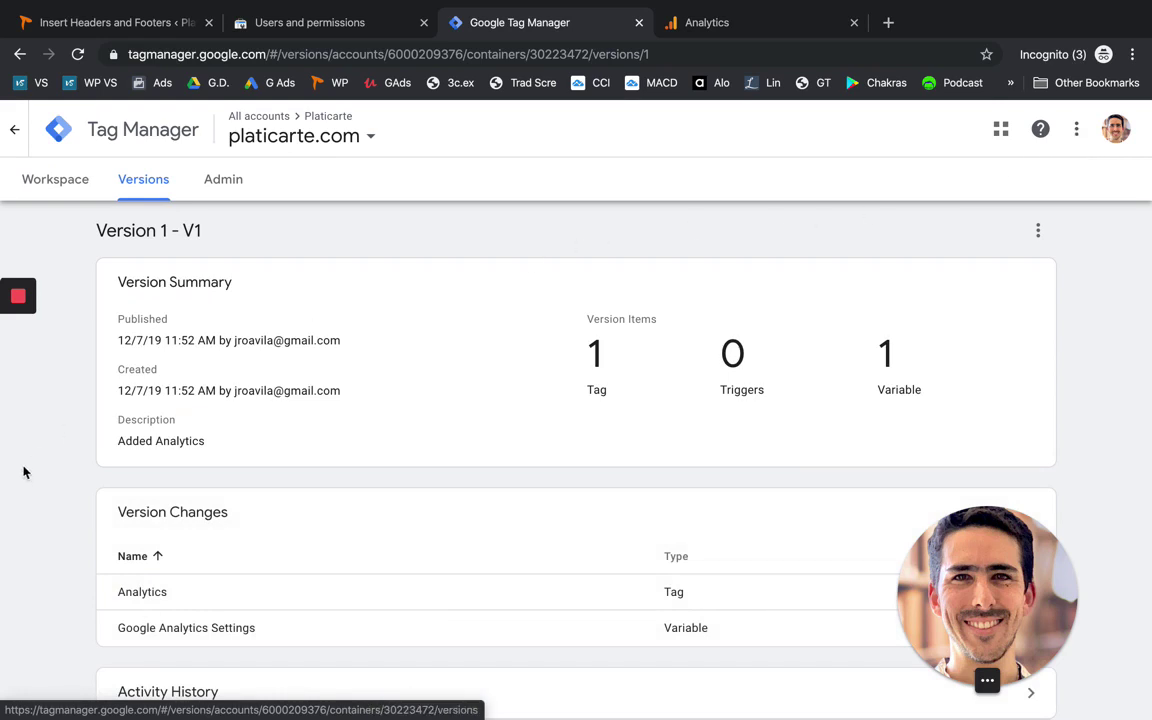
pyautogui.scroll(-1, 60, 475)
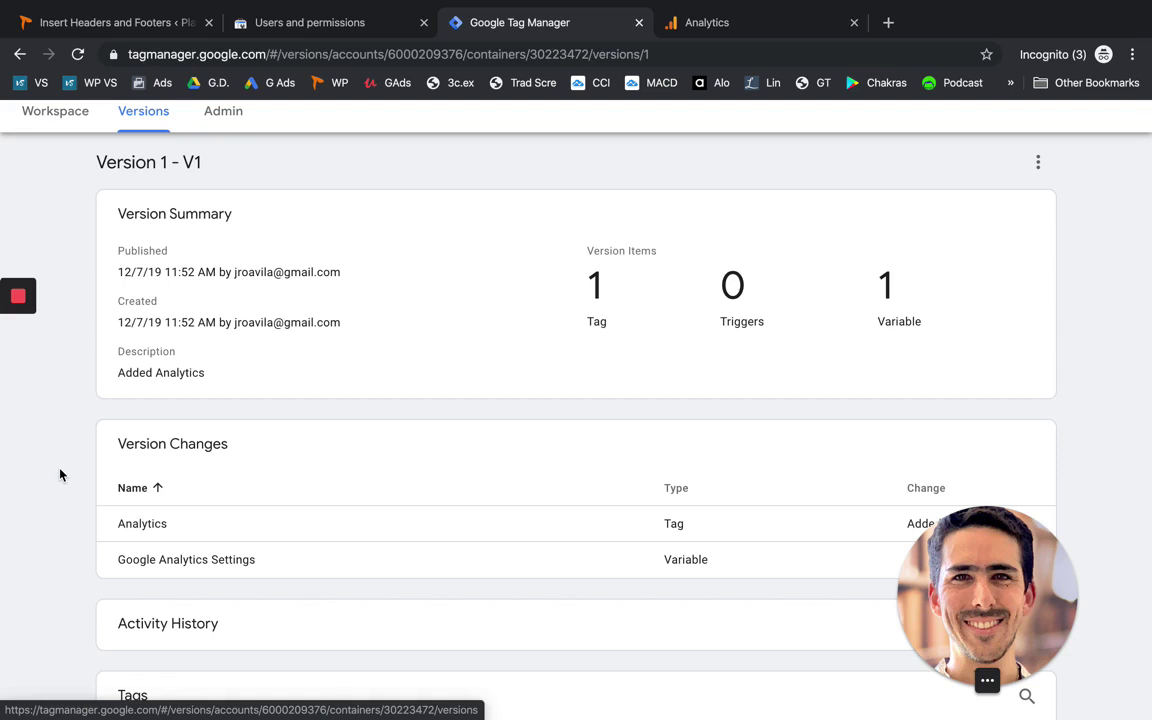
pyautogui.moveTo(22, 296)
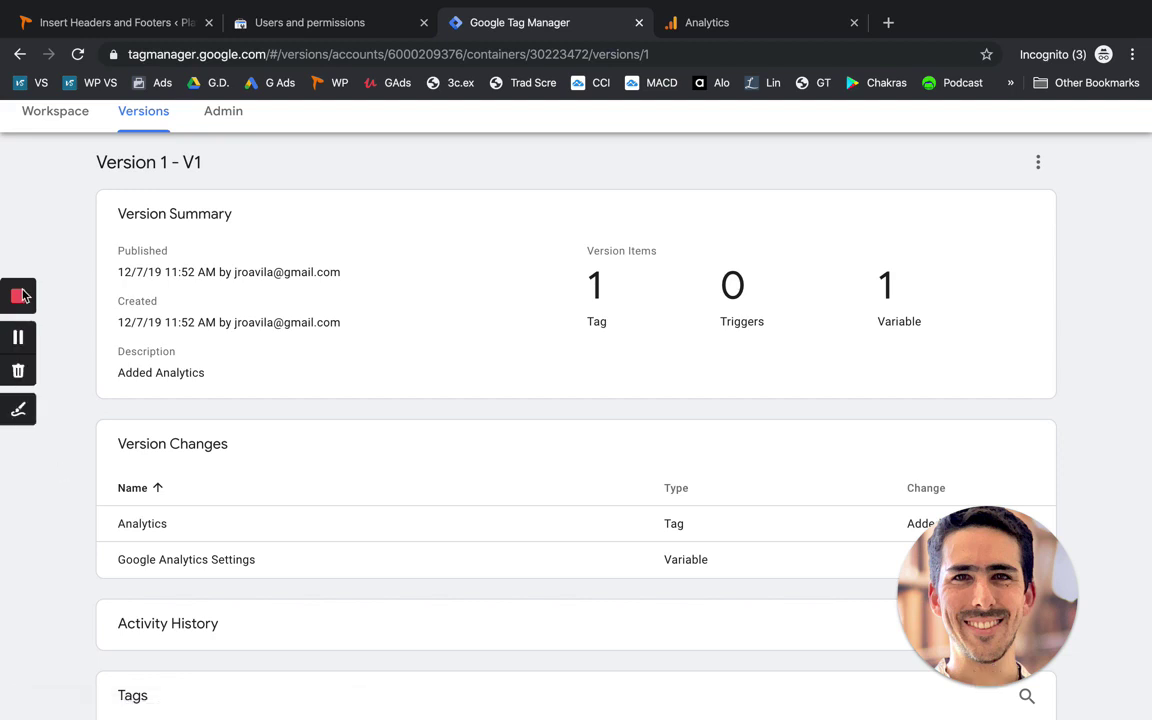